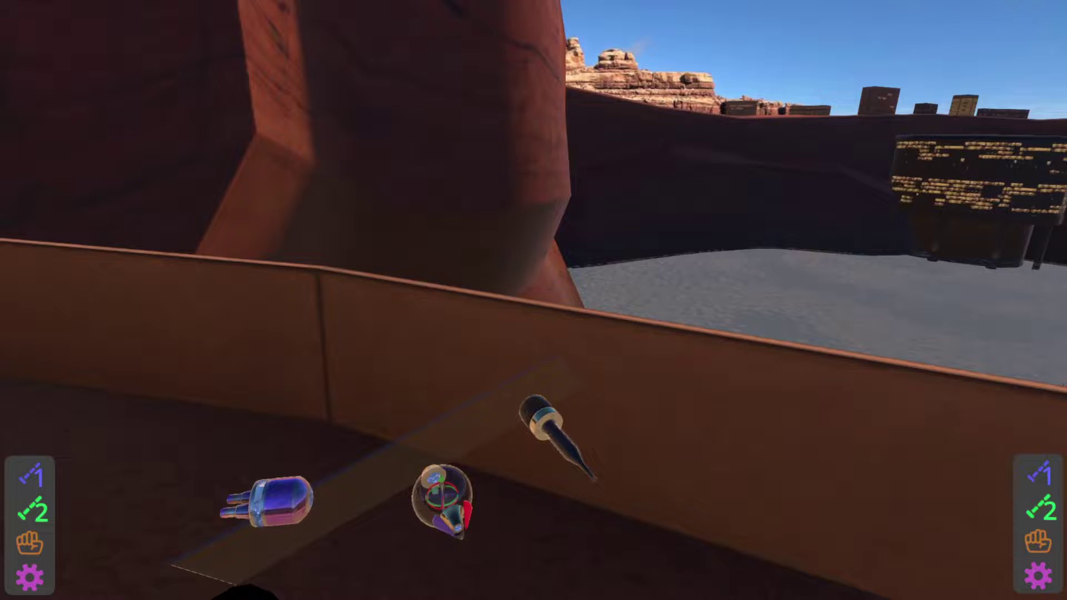
Create a new box from the 3D Model category
key(t)
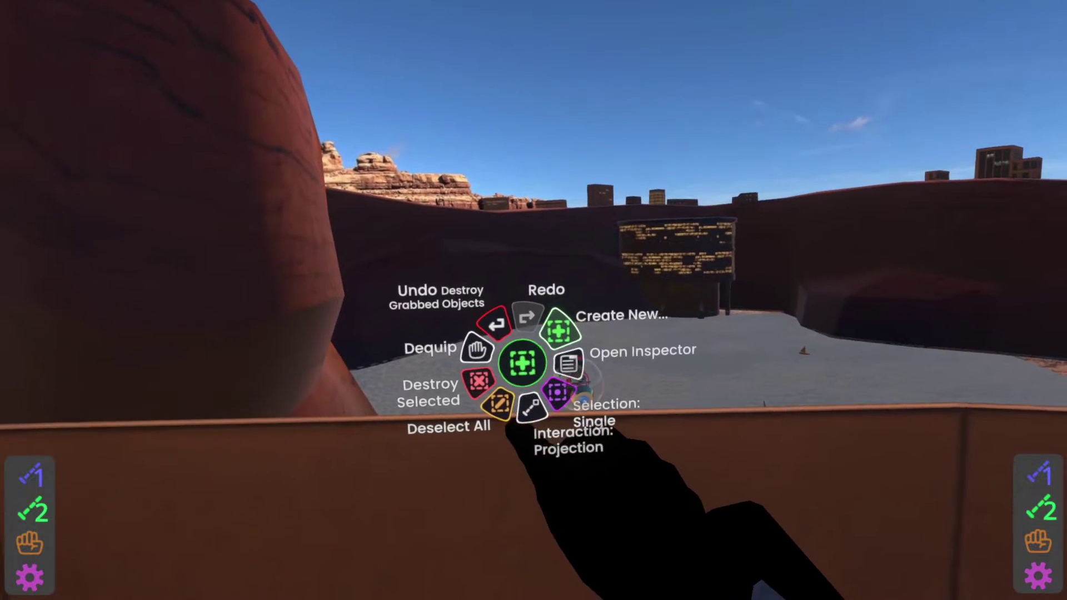
click(558, 331)
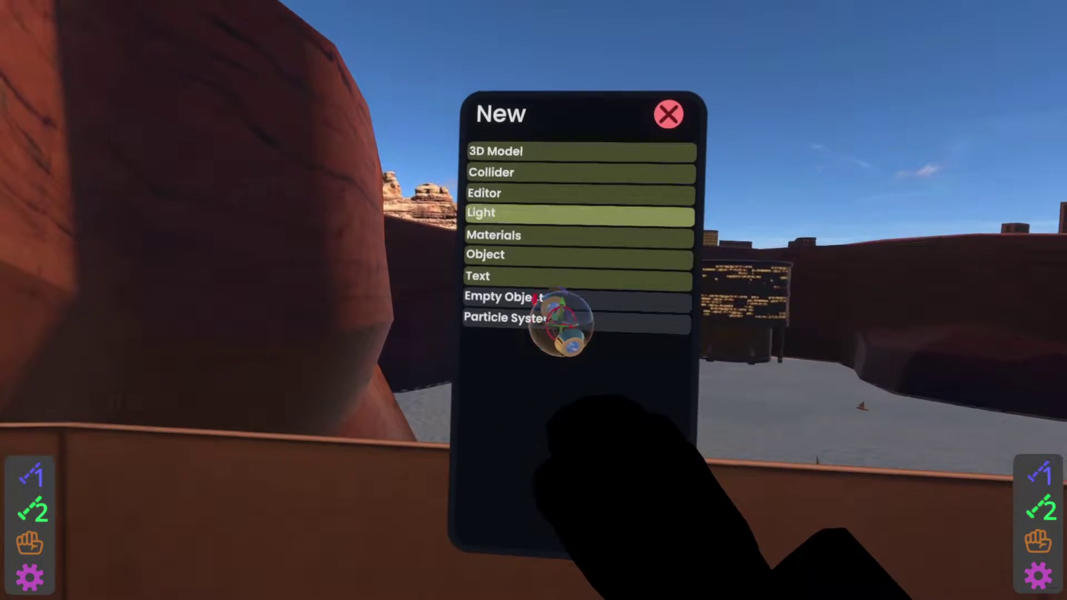
click(580, 151)
click(580, 172)
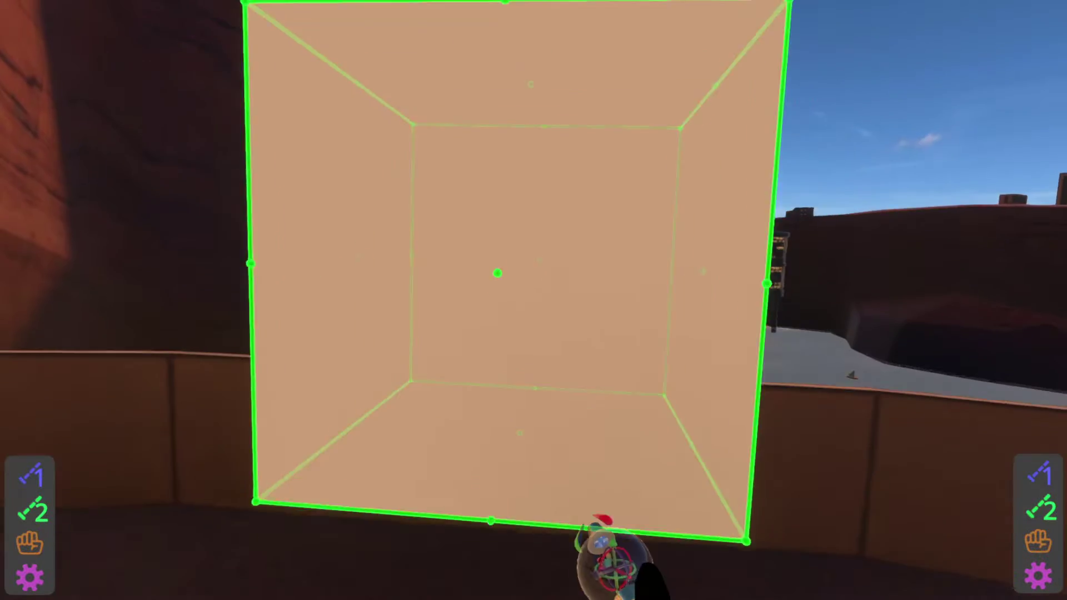
key(s)
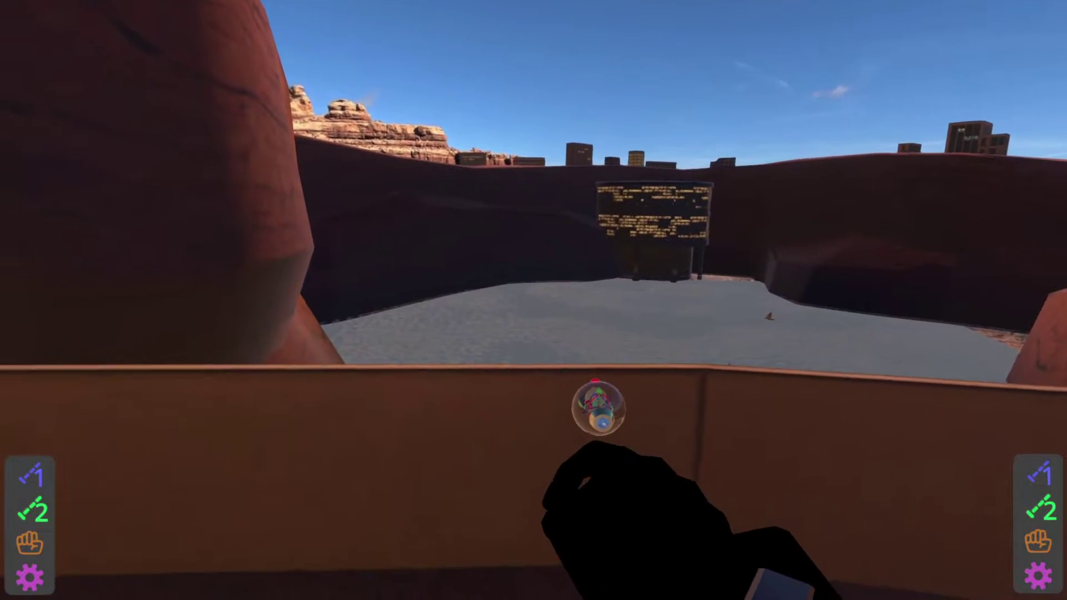
Create an empty object, attach a BoxMesh component from Procedural Meshes, and set up its renderer
key(t)
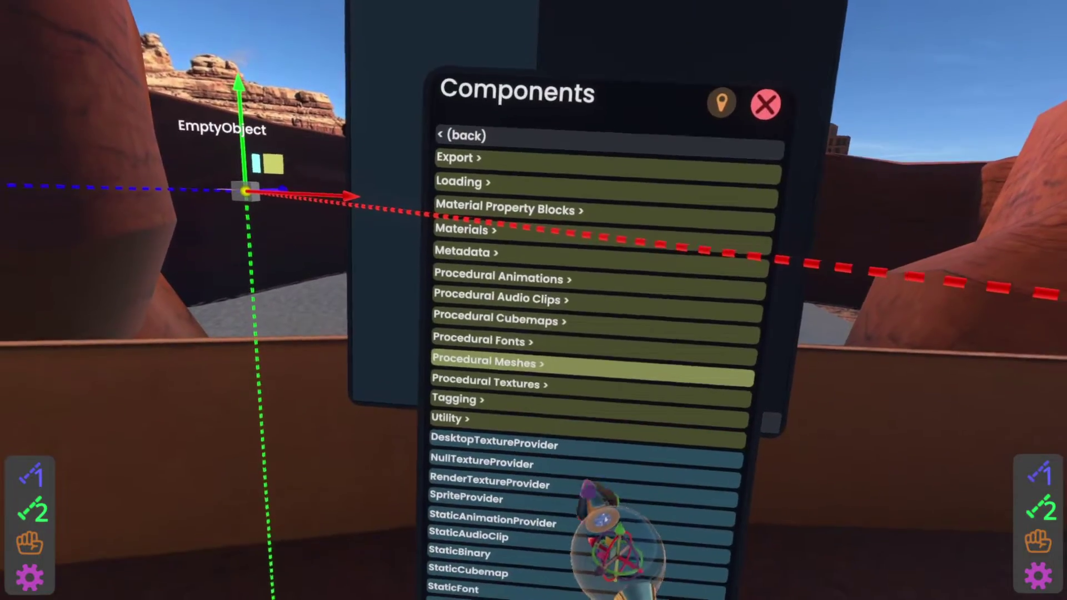
click(589, 369)
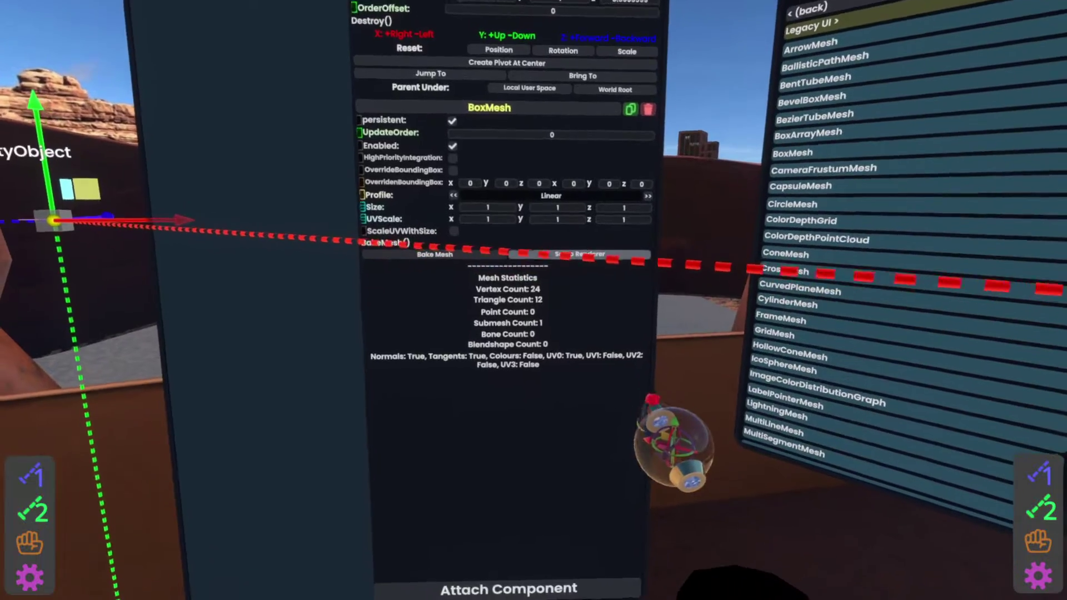
click(579, 254)
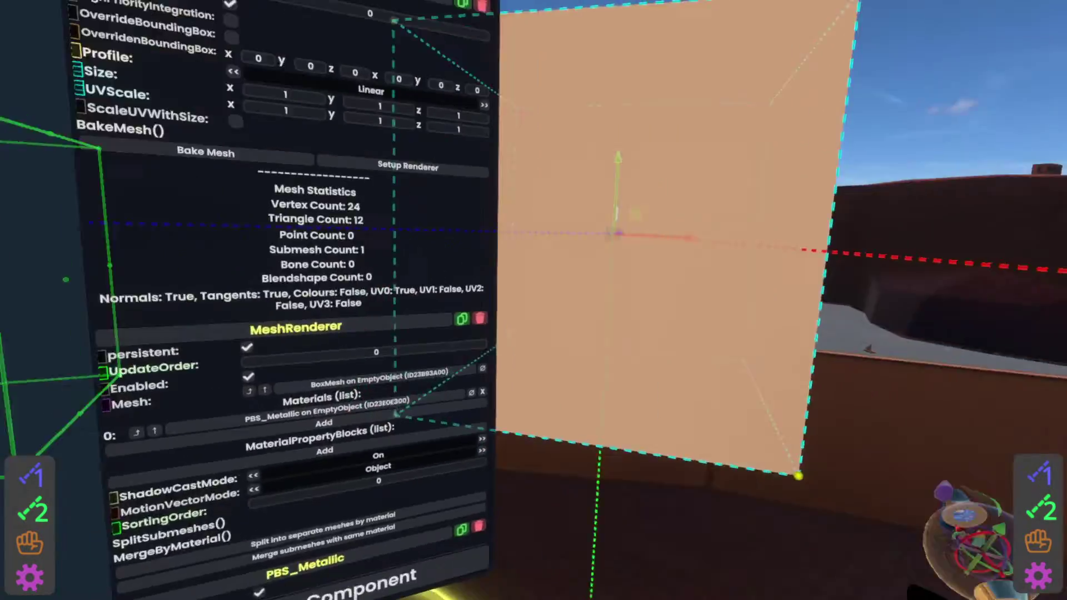
Attach a BoxCollider component from the physics colliders to the empty object
click(452, 579)
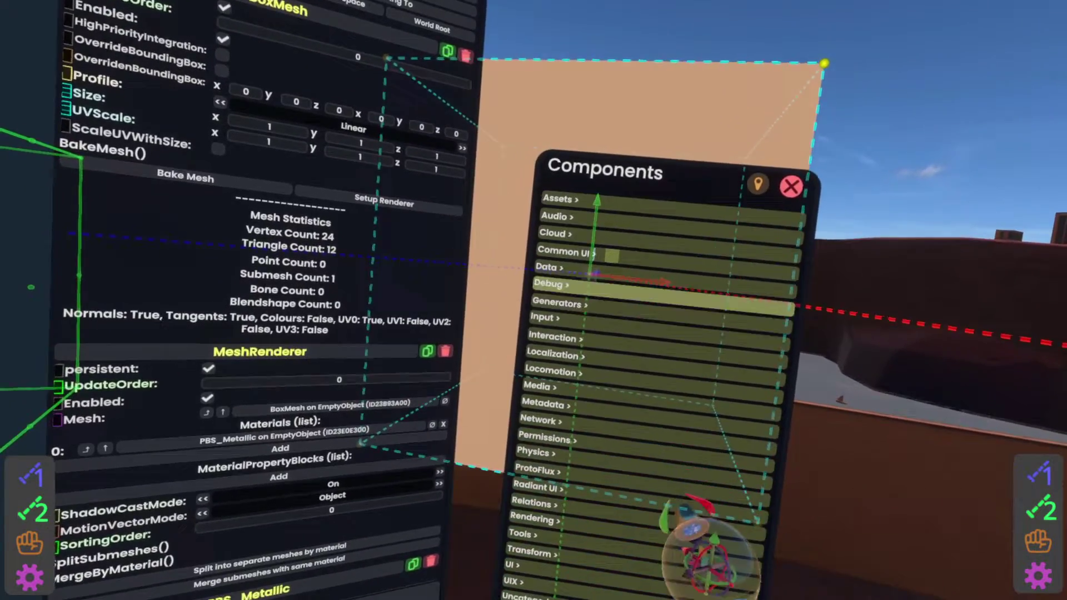
scroll(577, 311, down, 10)
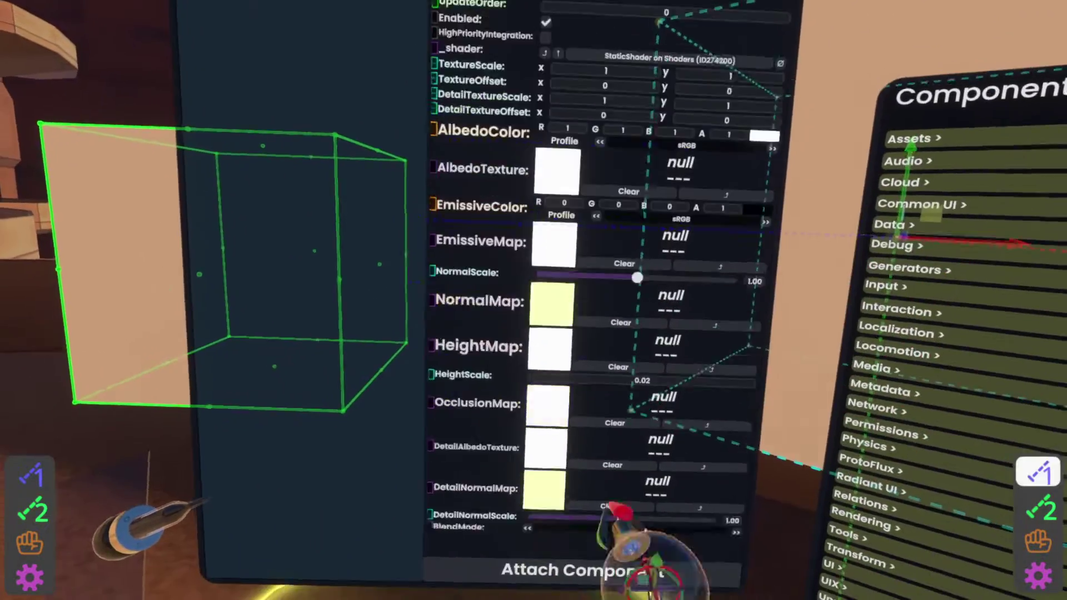
drag(588, 355, 589, 228)
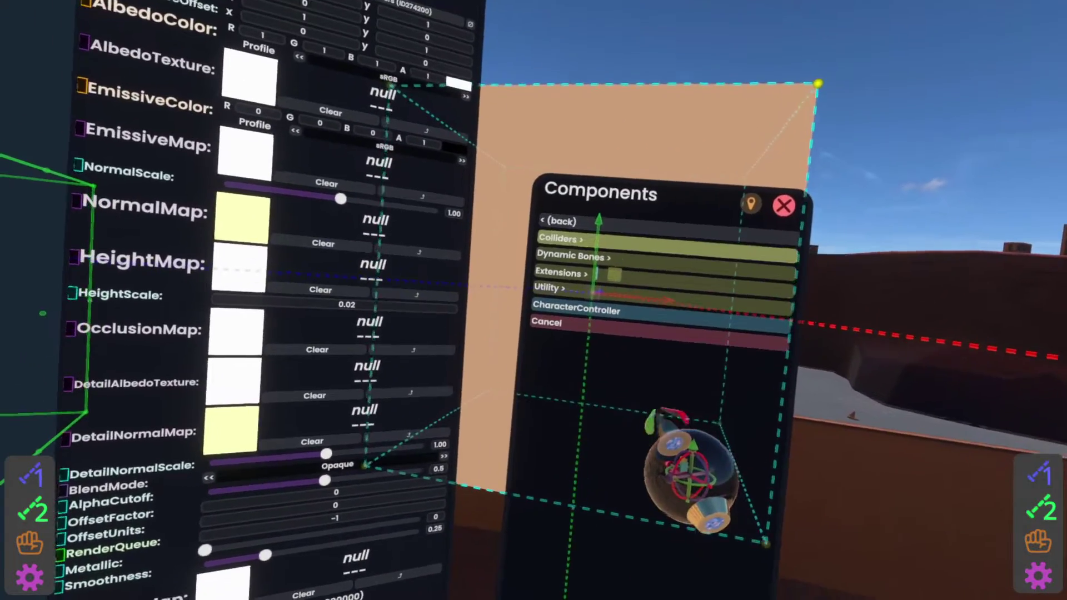
click(611, 239)
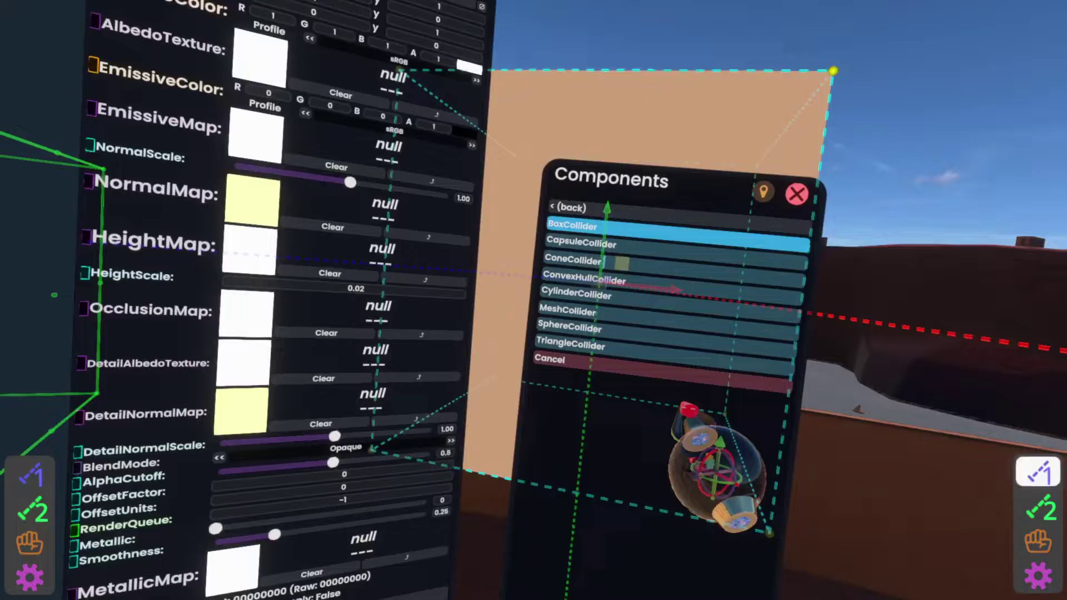
click(645, 229)
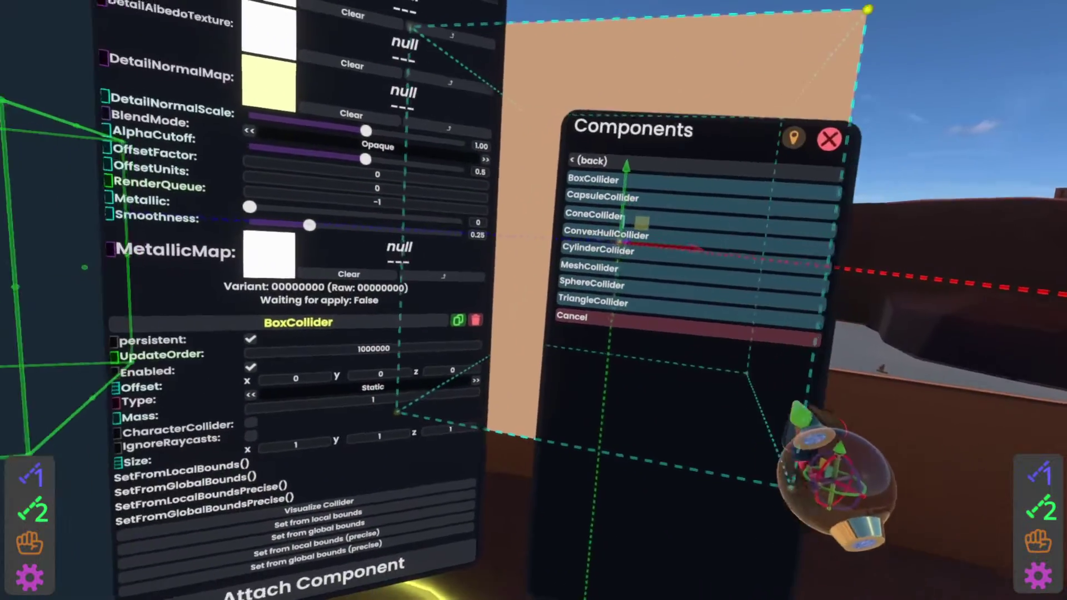
click(828, 138)
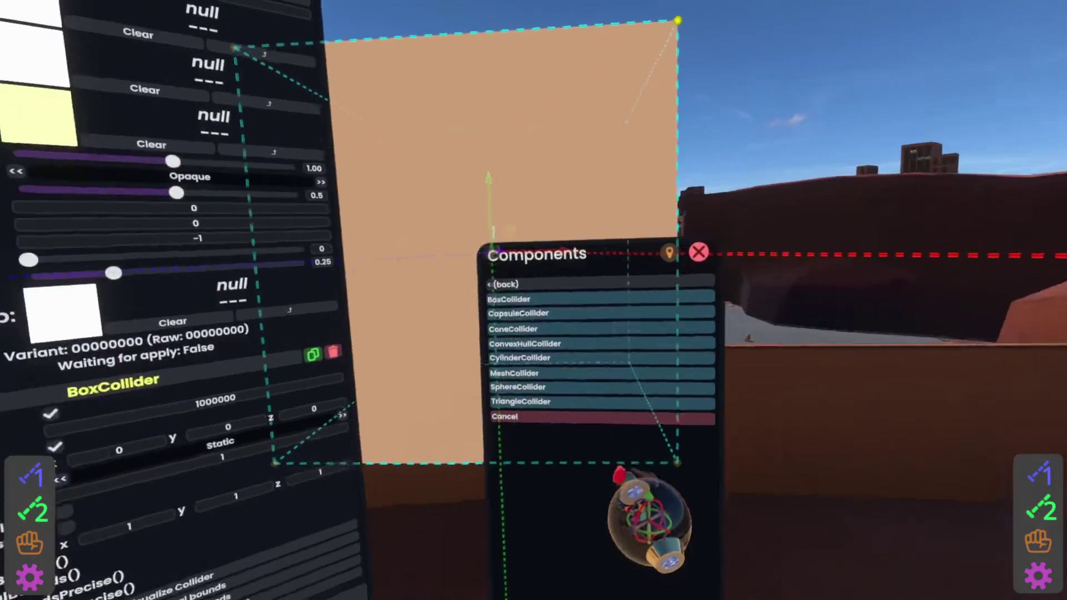
Attach a Grabbable component from the Interaction category to the empty object
click(650, 284)
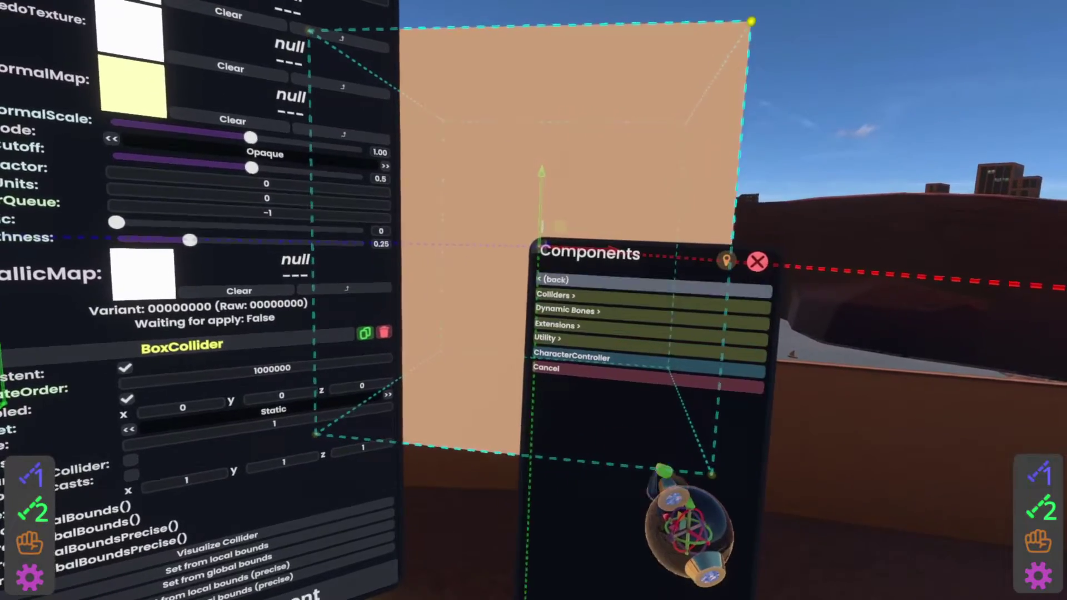
click(655, 284)
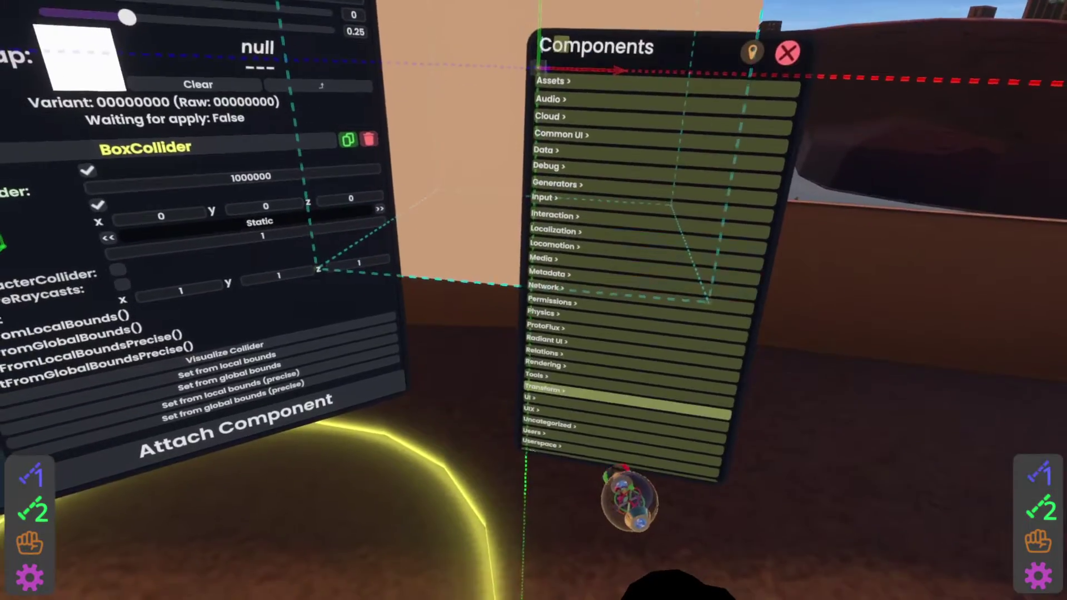
click(628, 405)
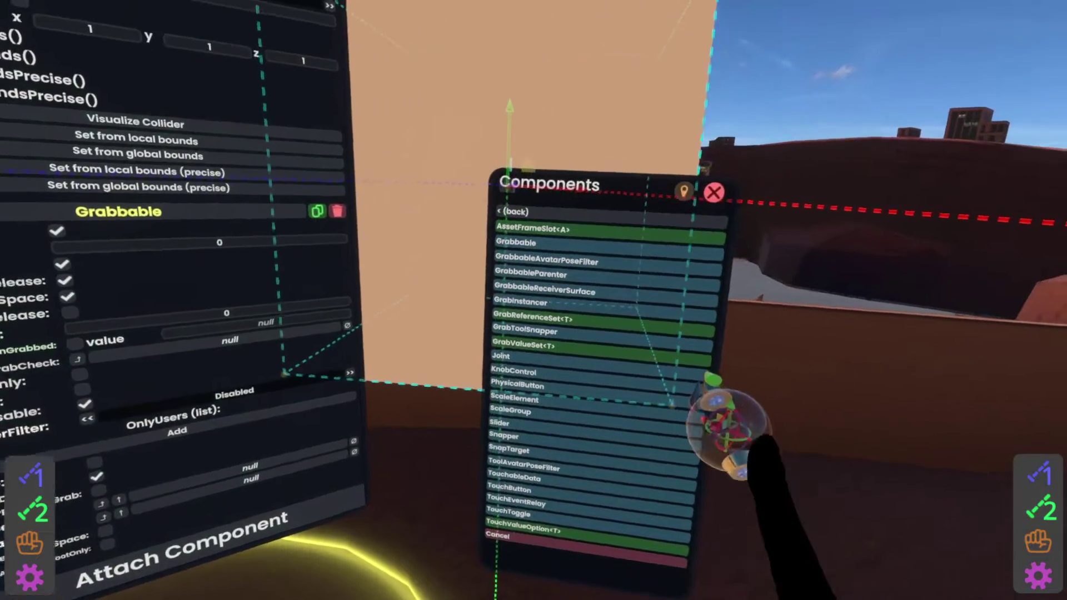
drag(661, 244, 1064, 333)
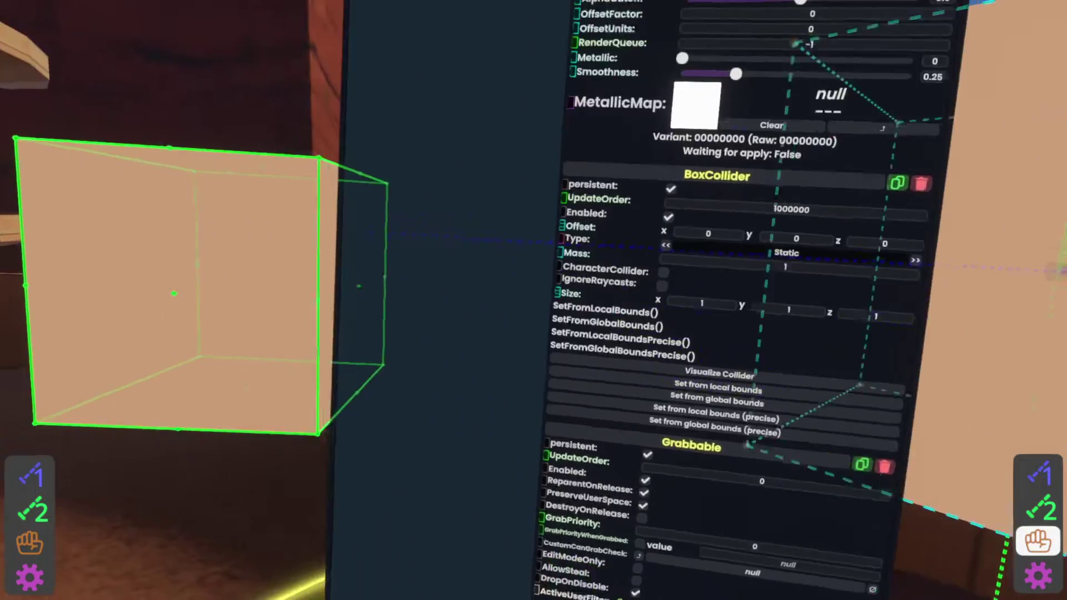
Set the BoxMesh size to 0.1 on the X, Y and Z axes
scroll(600, 333, up, 10)
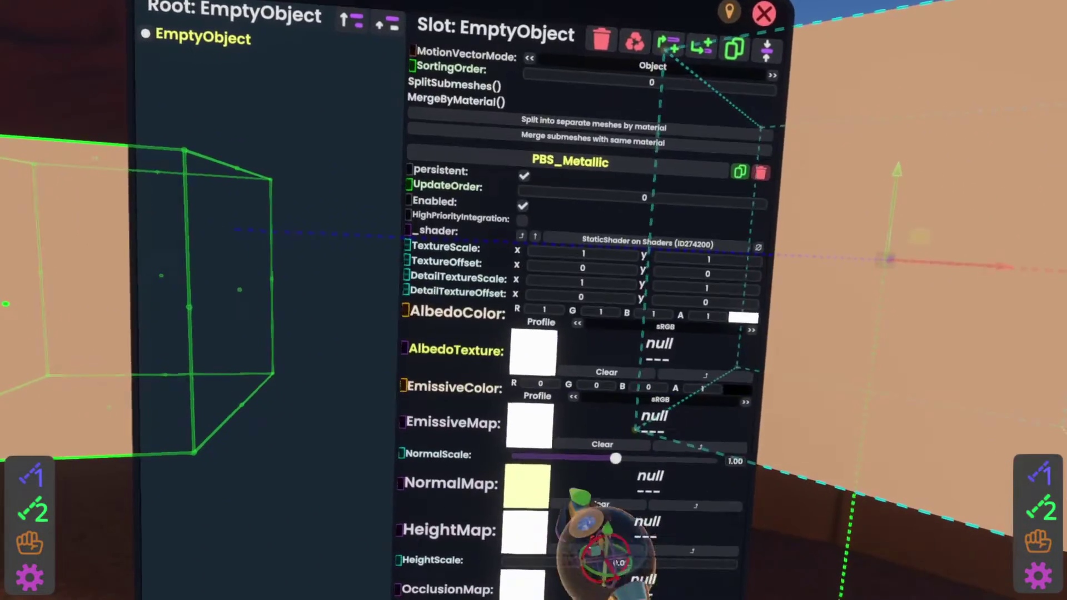
scroll(600, 333, up, 10)
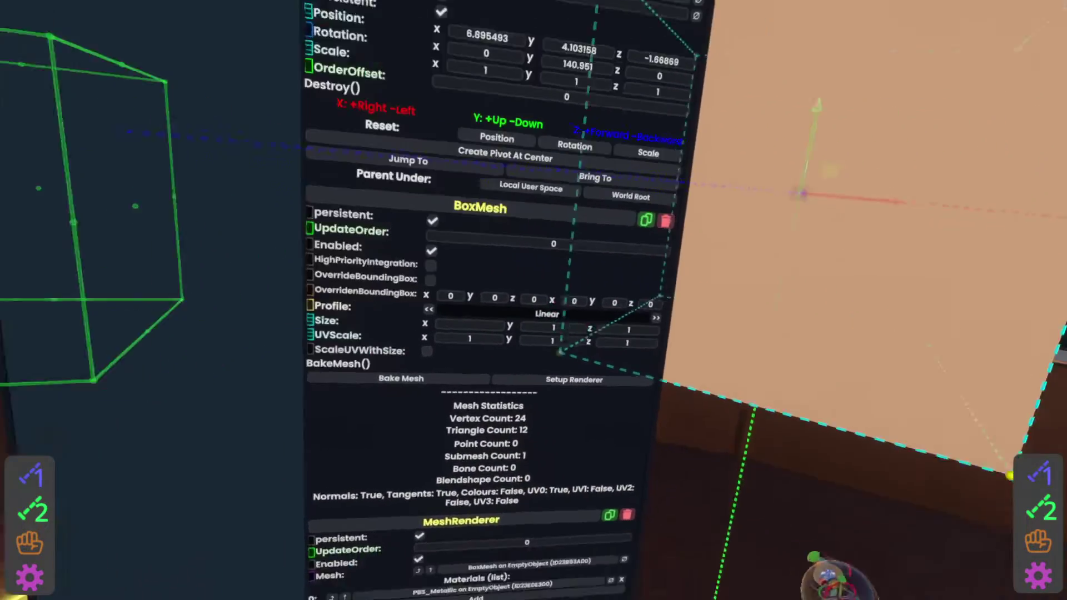
text(0.1)
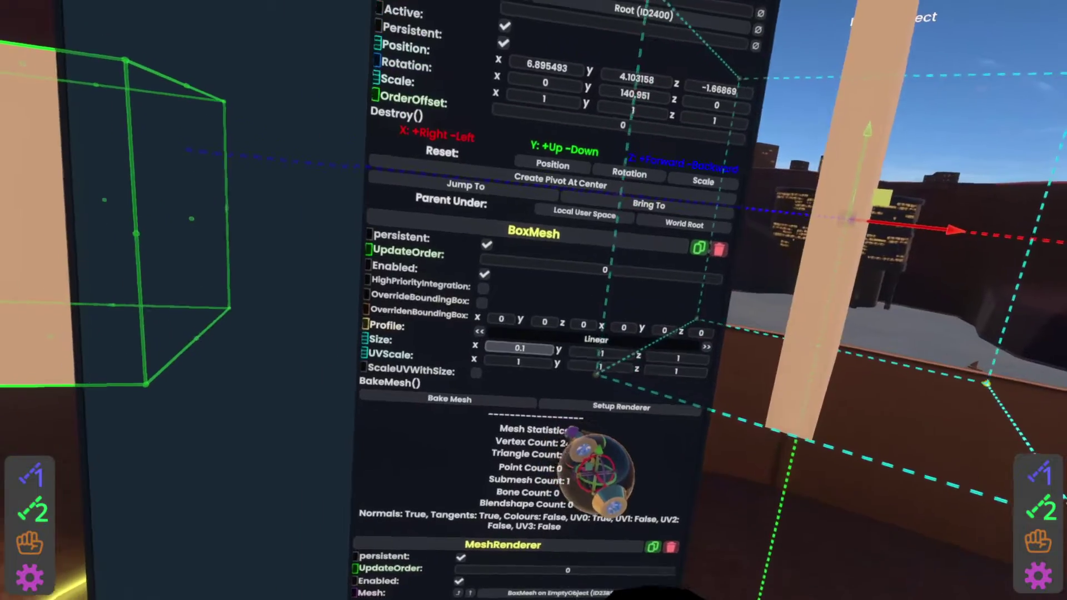
drag(516, 347, 628, 332)
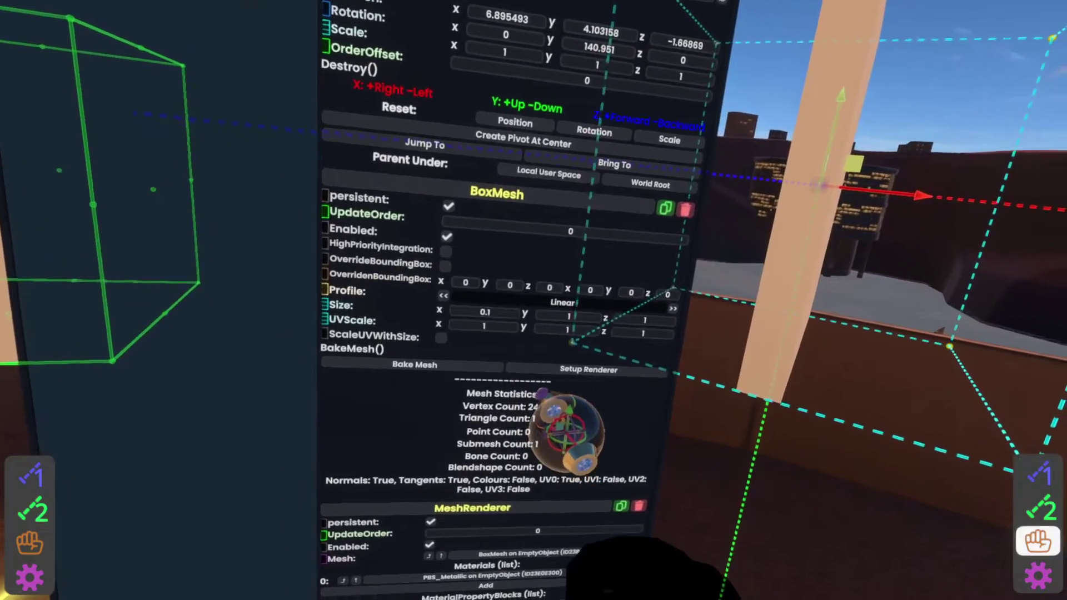
drag(521, 317, 689, 311)
key(Return)
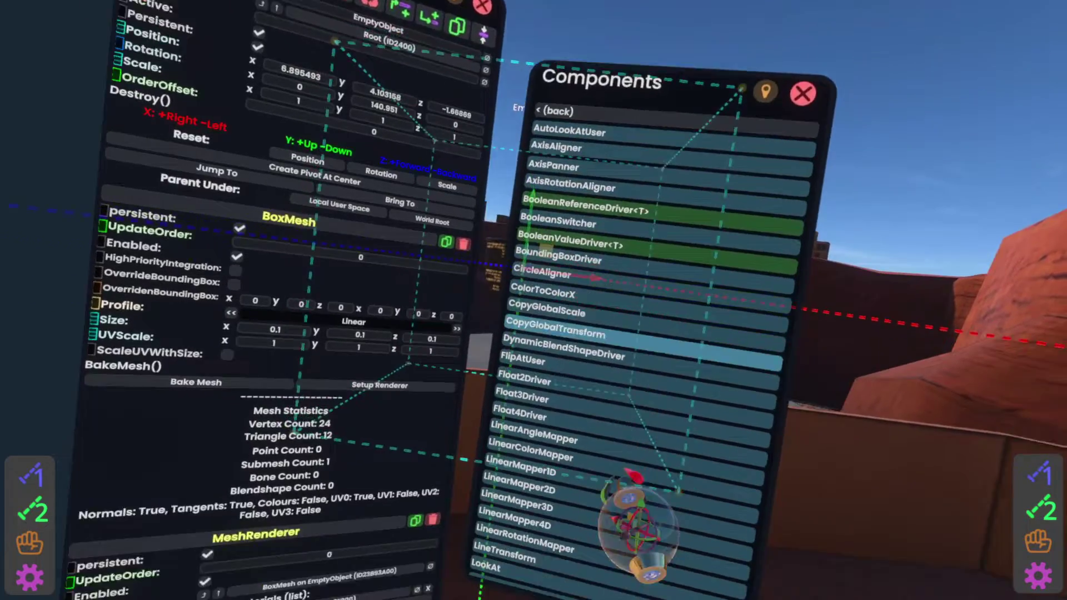
Attach a ValueCopy<float3> component to the empty object
scroll(564, 155, down, 10)
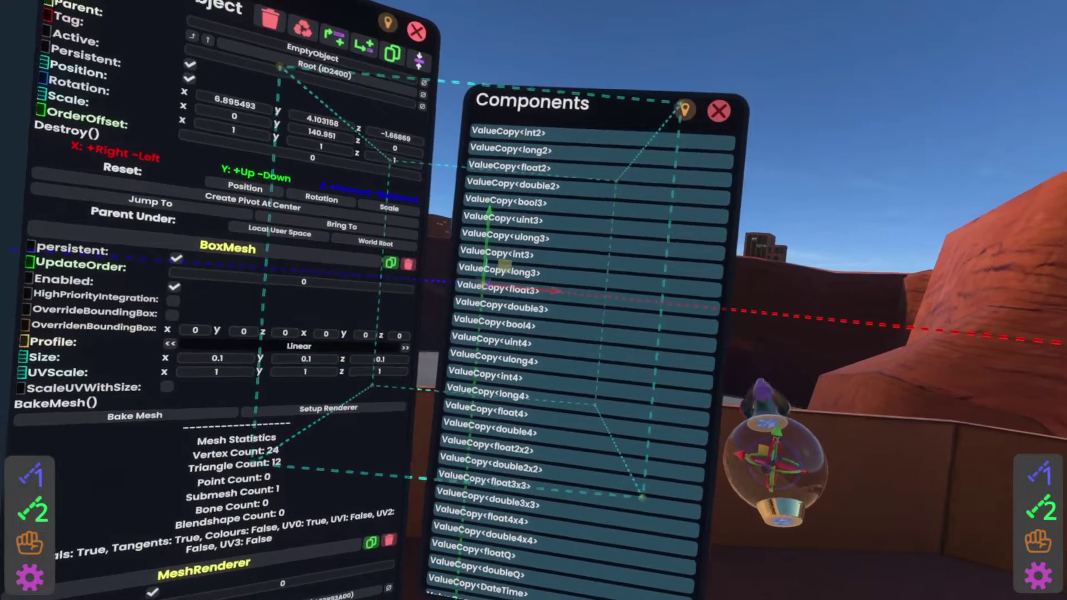
click(718, 111)
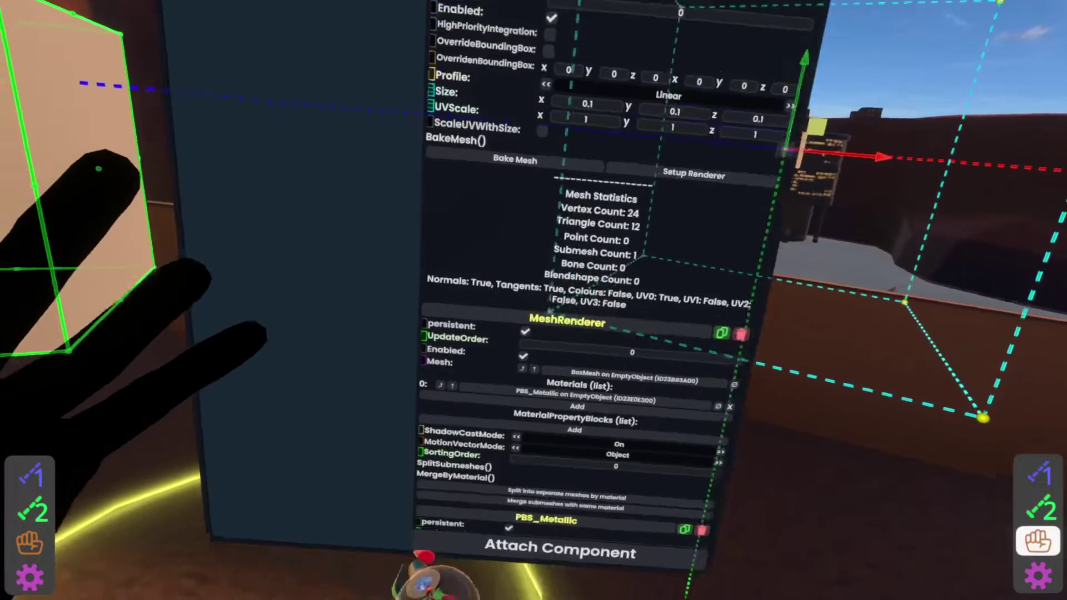
drag(667, 444, 689, 173)
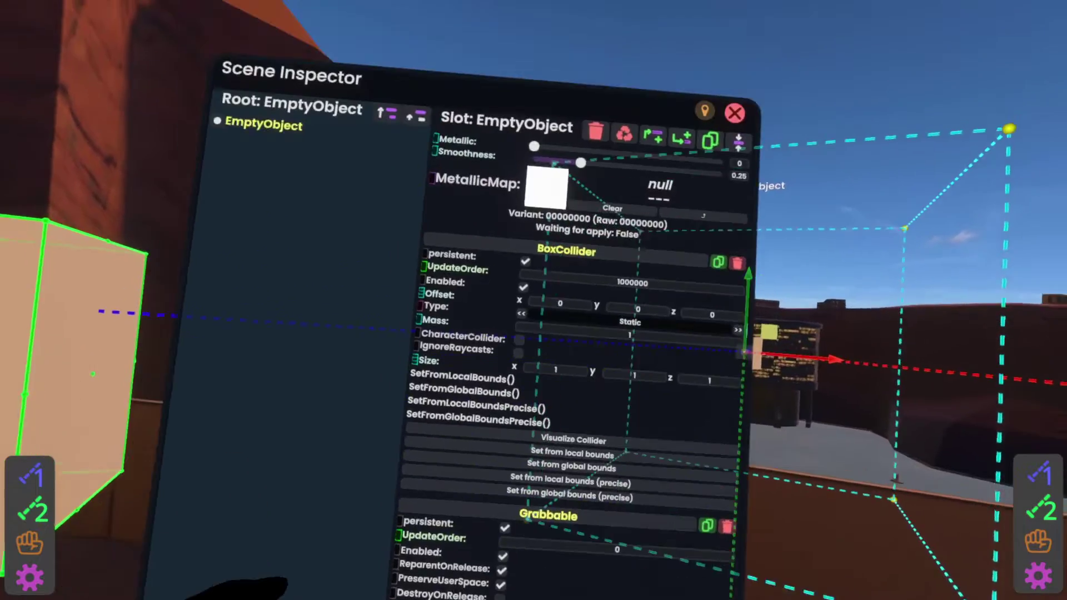
Assign the BoxMesh Size field as the Source of the ValueCopy<float3> component
scroll(584, 333, up, 10)
scroll(611, 333, up, 10)
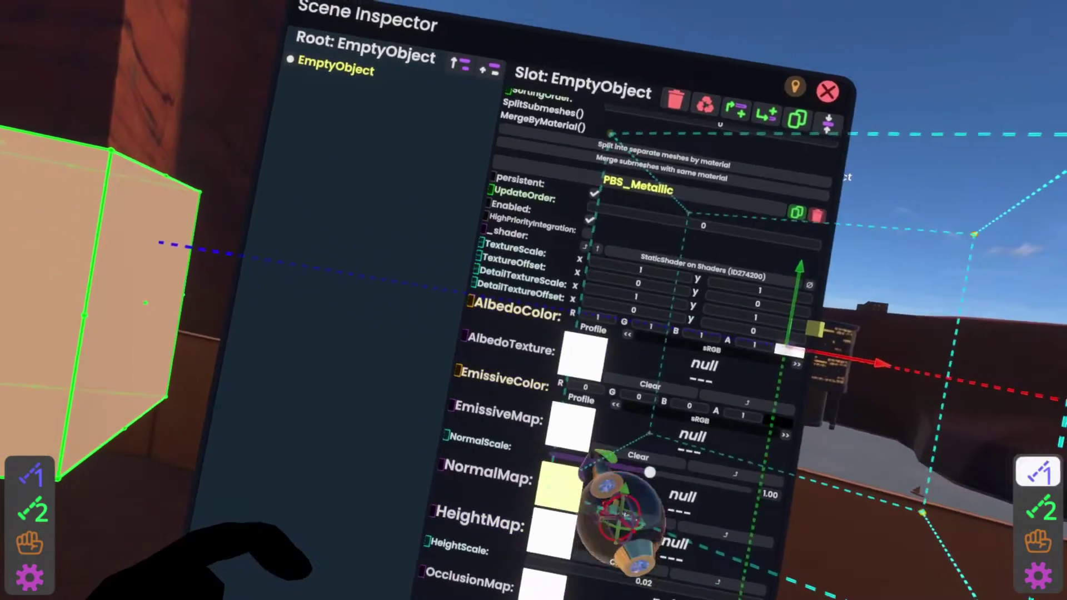
scroll(639, 278, up, 3)
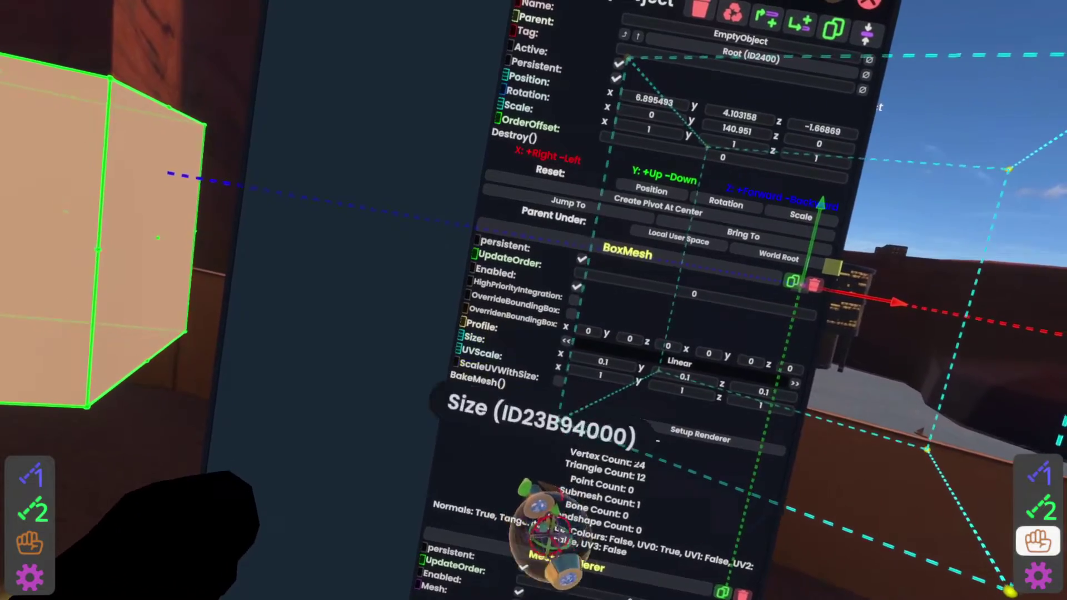
scroll(639, 306, down, 10)
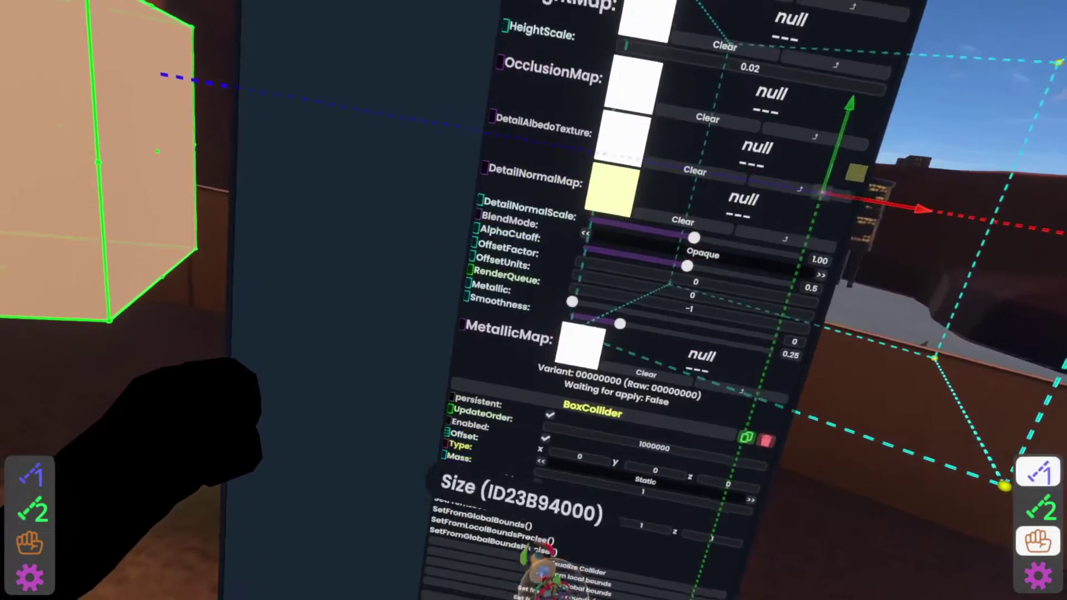
scroll(611, 305, down, 5)
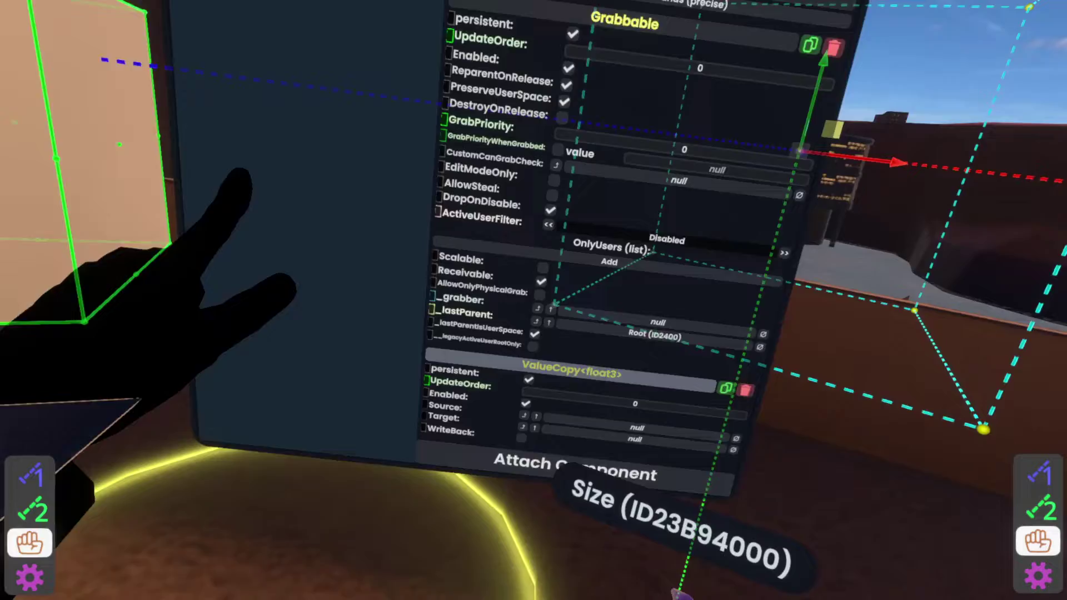
Assign the BoxCollider Size field as the Target of the ValueCopy<float3> component
scroll(611, 306, up, 6)
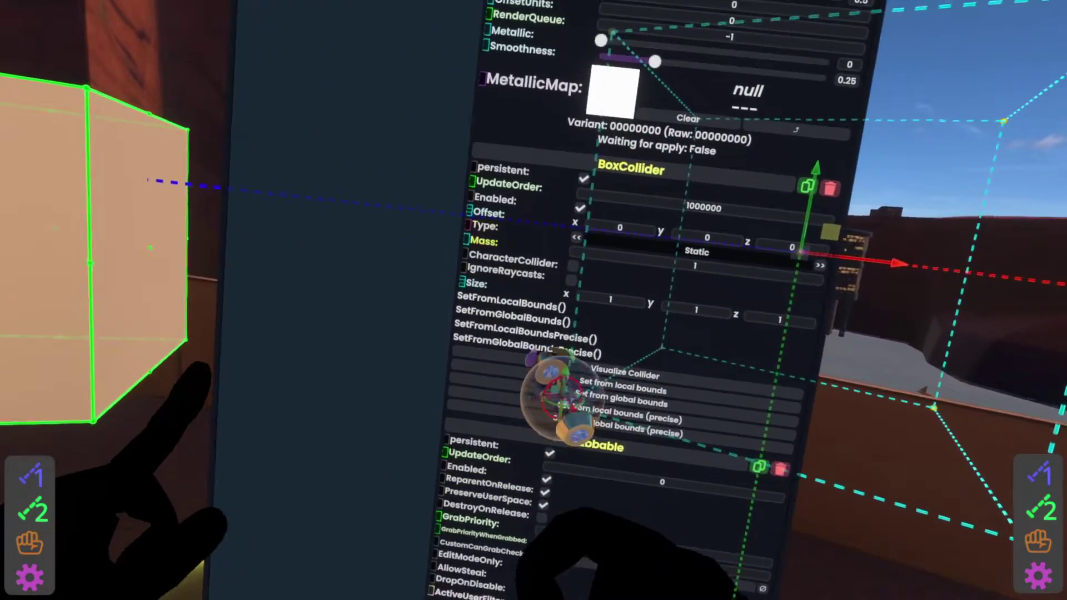
scroll(611, 306, down, 8)
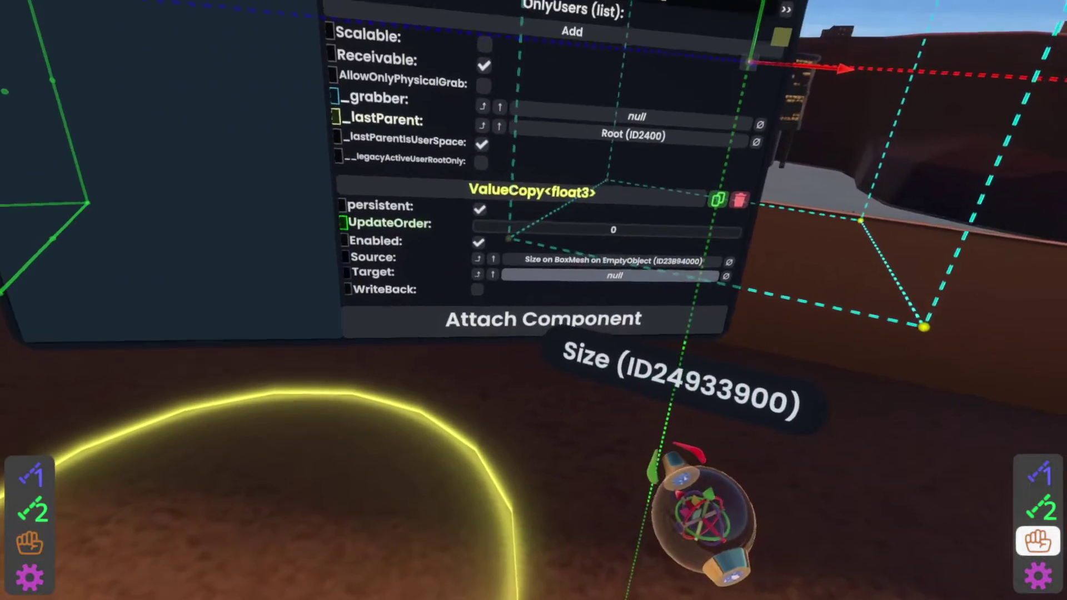
drag(614, 275, 621, 280)
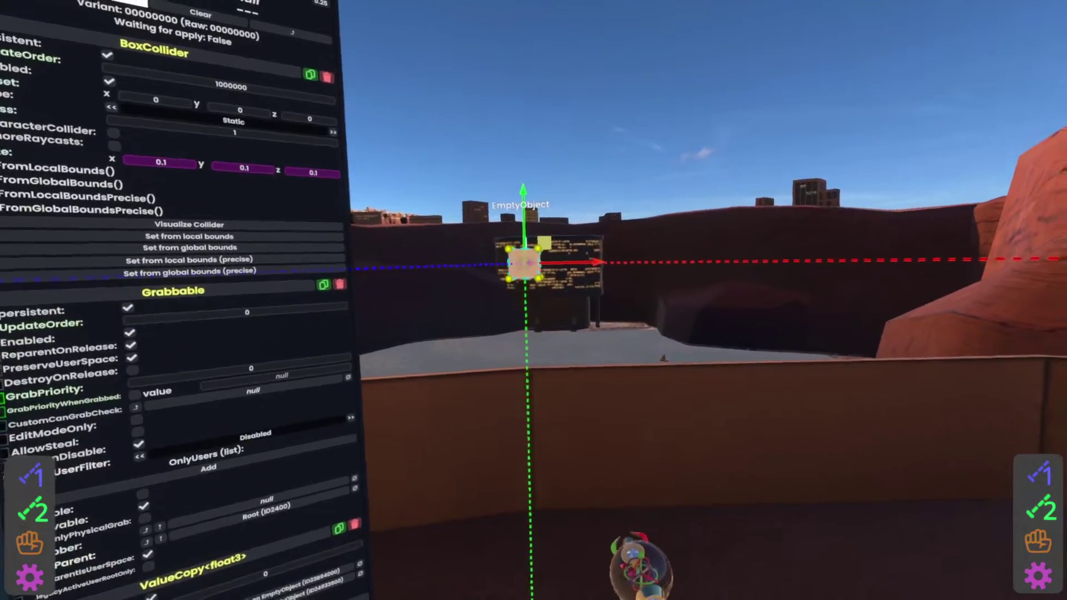
Set the X value of the BoxMesh Size to 0.6
scroll(222, 306, up, 3)
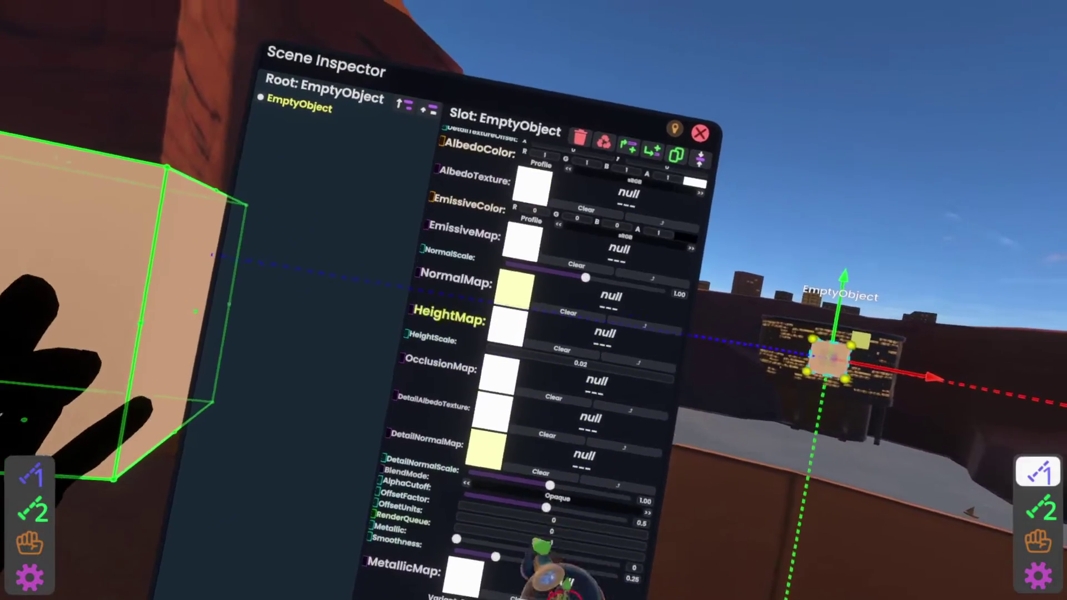
scroll(533, 445, up, 5)
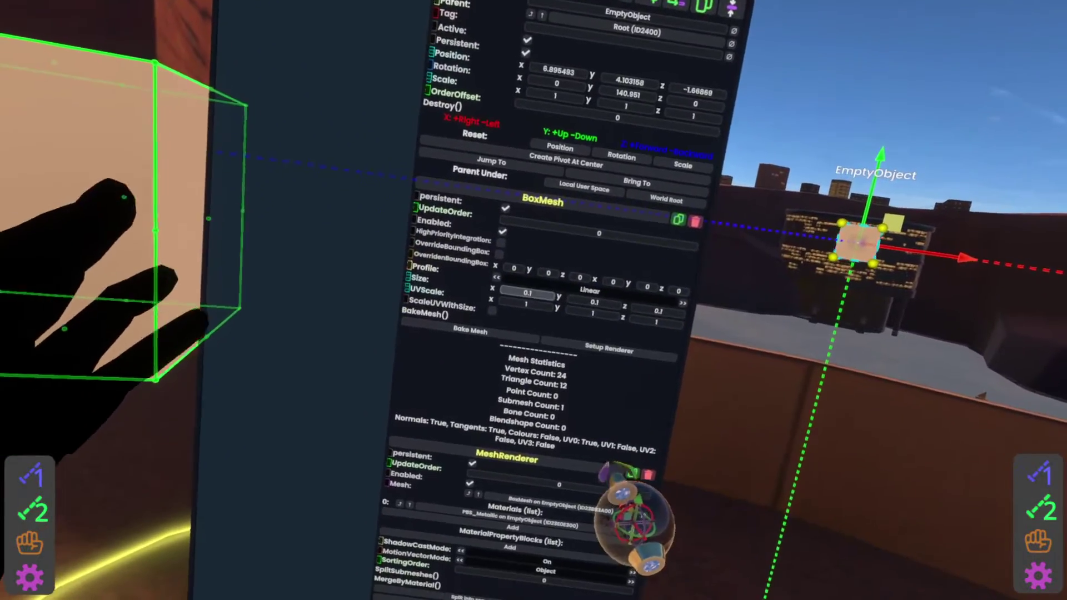
click(528, 292)
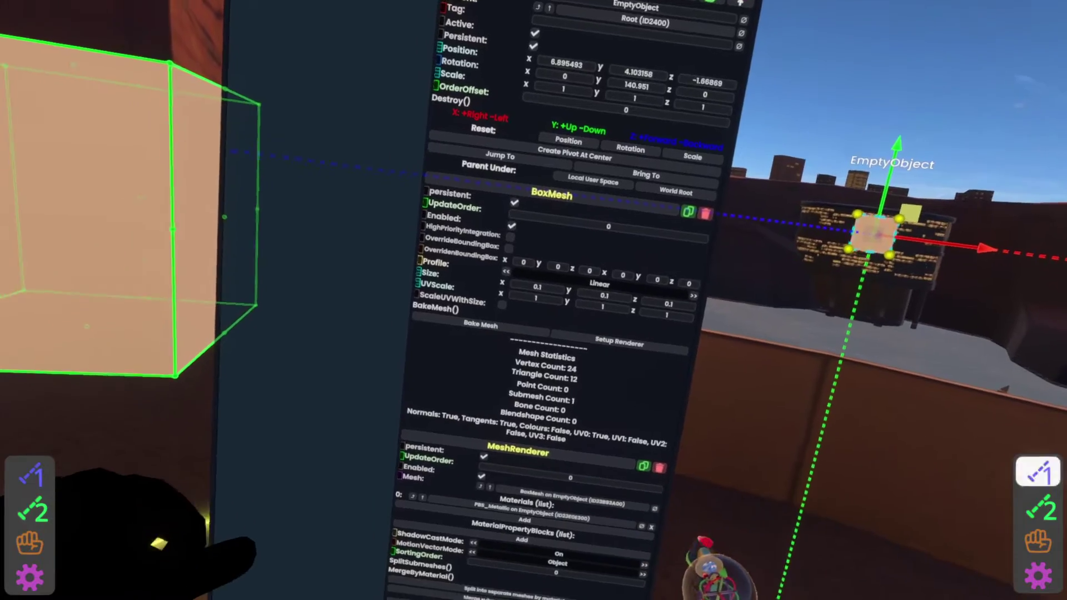
text(0.6)
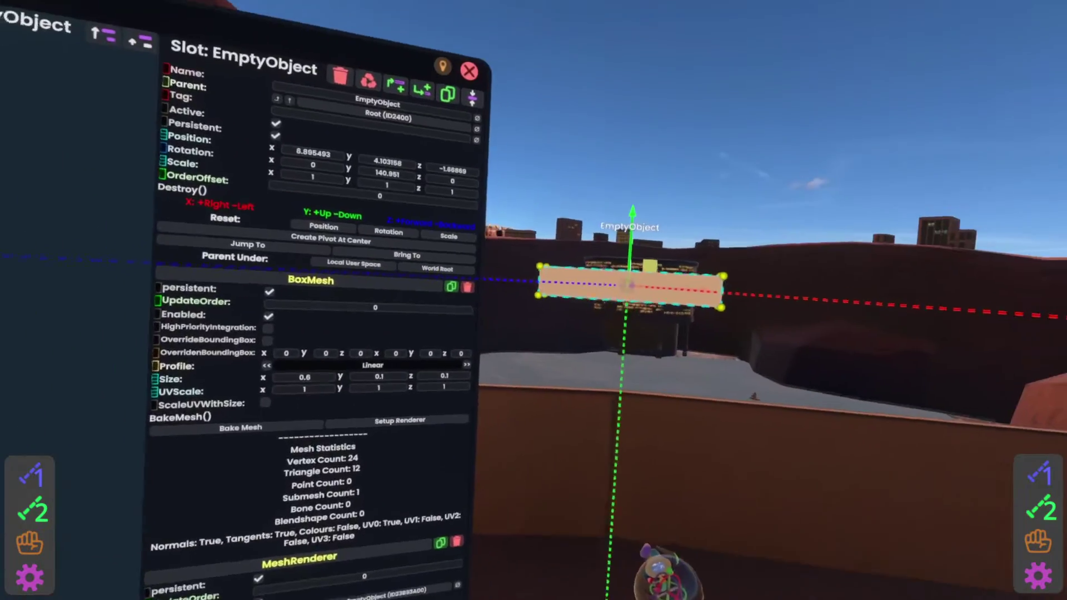
Visualize the BoxCollider and compare its Size values with the resized mesh
drag(593, 282, 548, 307)
drag(612, 328, 462, 312)
drag(595, 278, 774, 245)
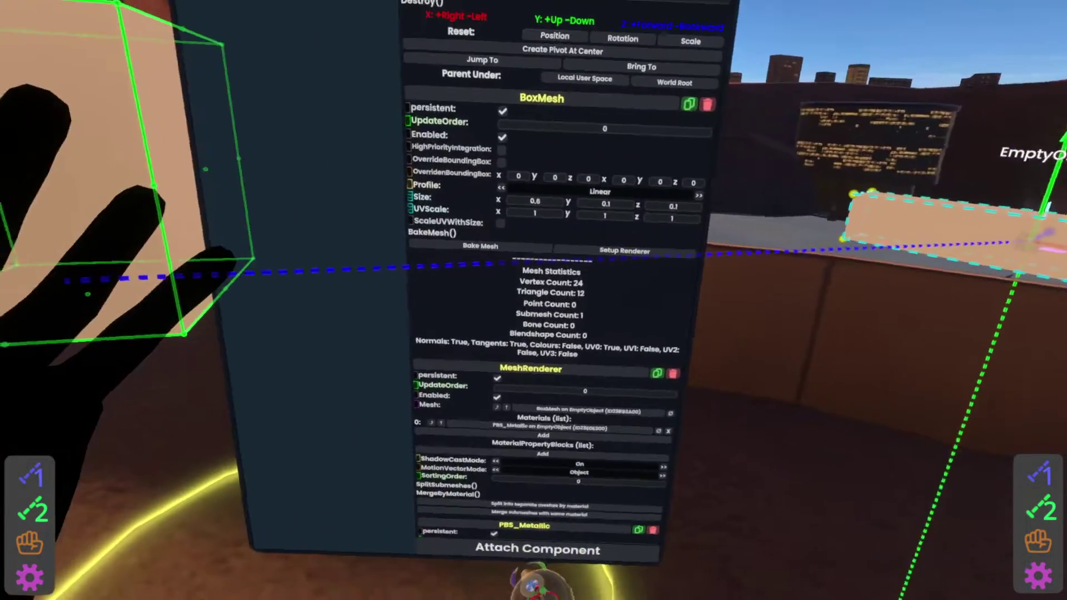
scroll(572, 355, down, 8)
scroll(605, 333, down, 8)
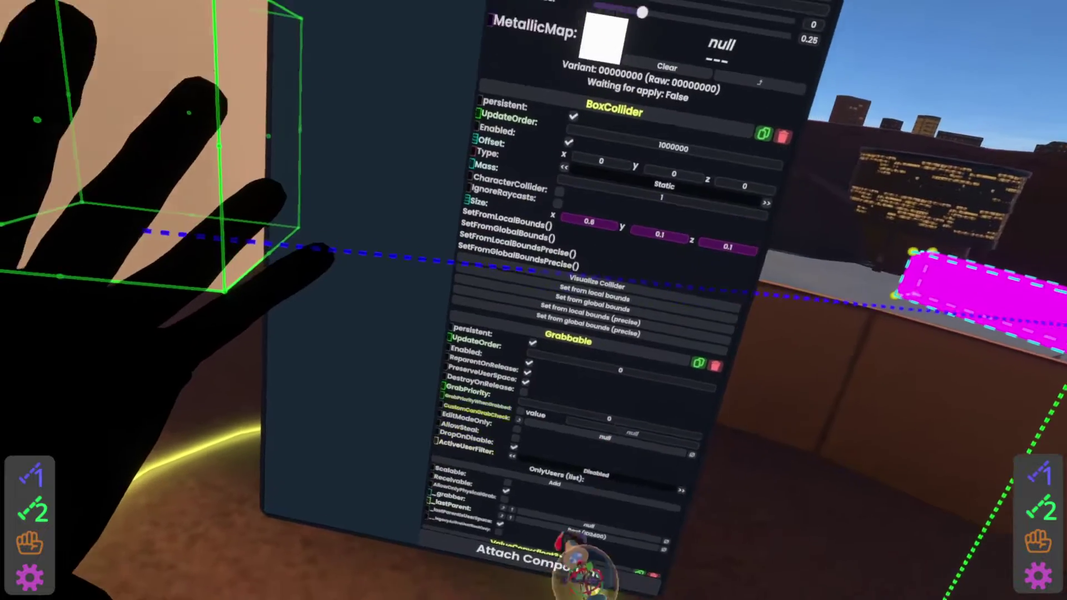
scroll(573, 311, down, 3)
scroll(544, 311, up, 5)
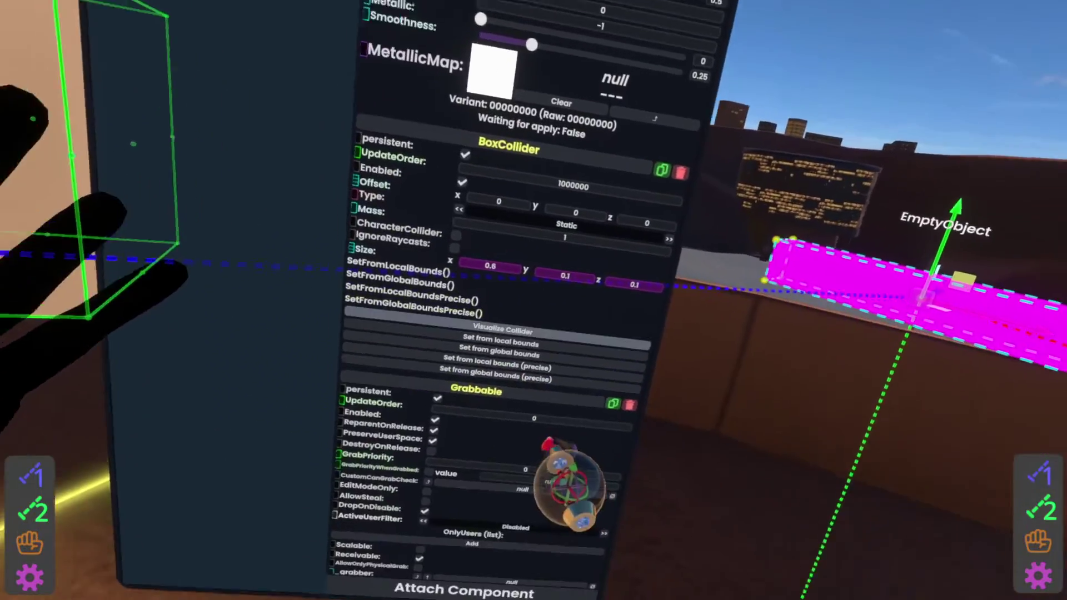
click(369, 285)
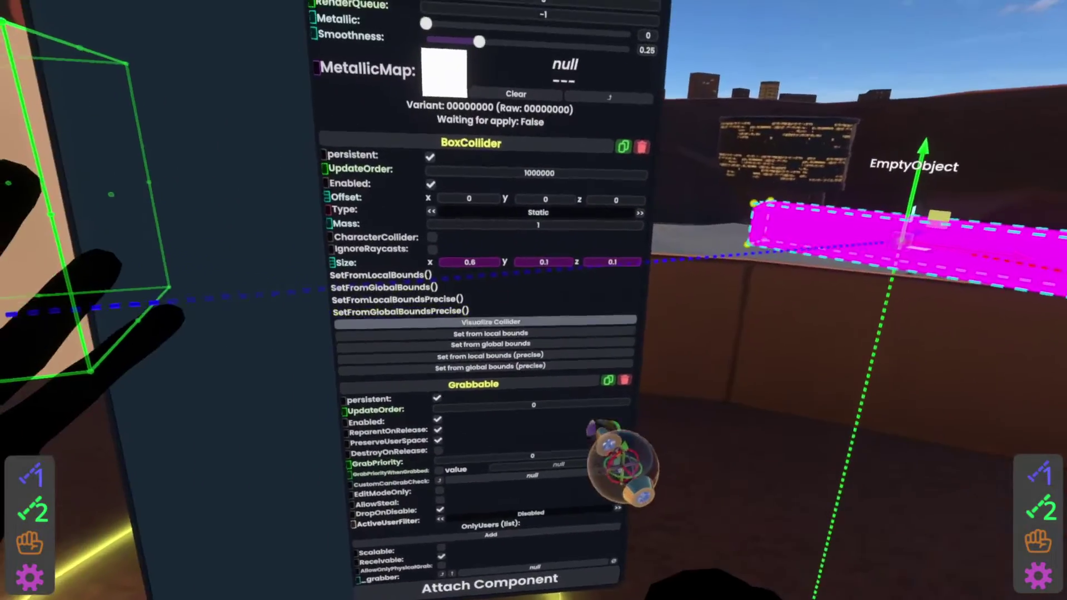
Clear the box's selection gizmo and grab the elongated box to turn it
right_click(627, 310)
click(587, 351)
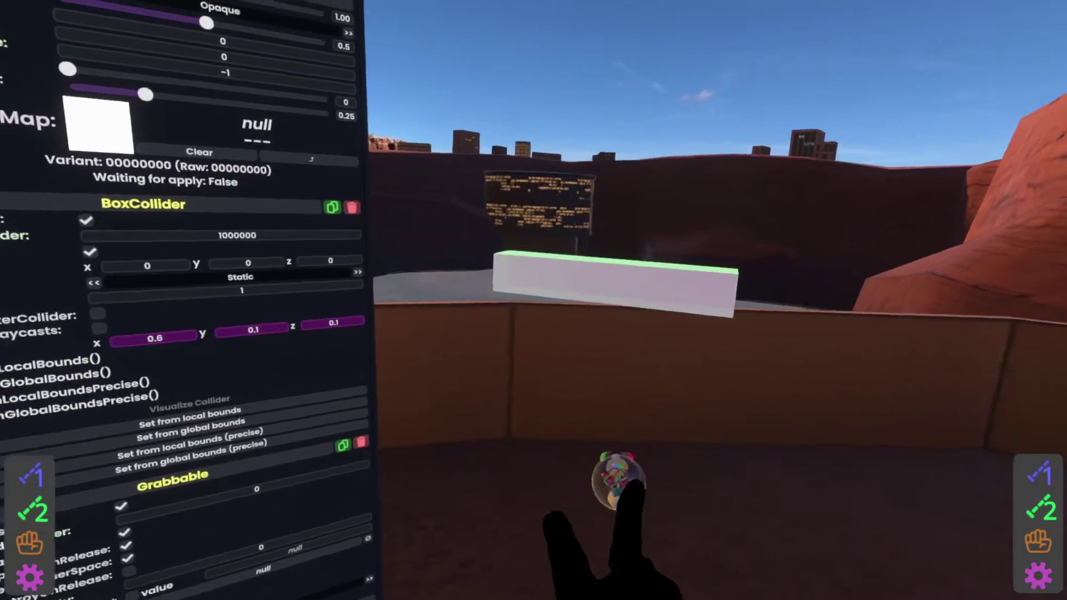
drag(614, 286, 581, 311)
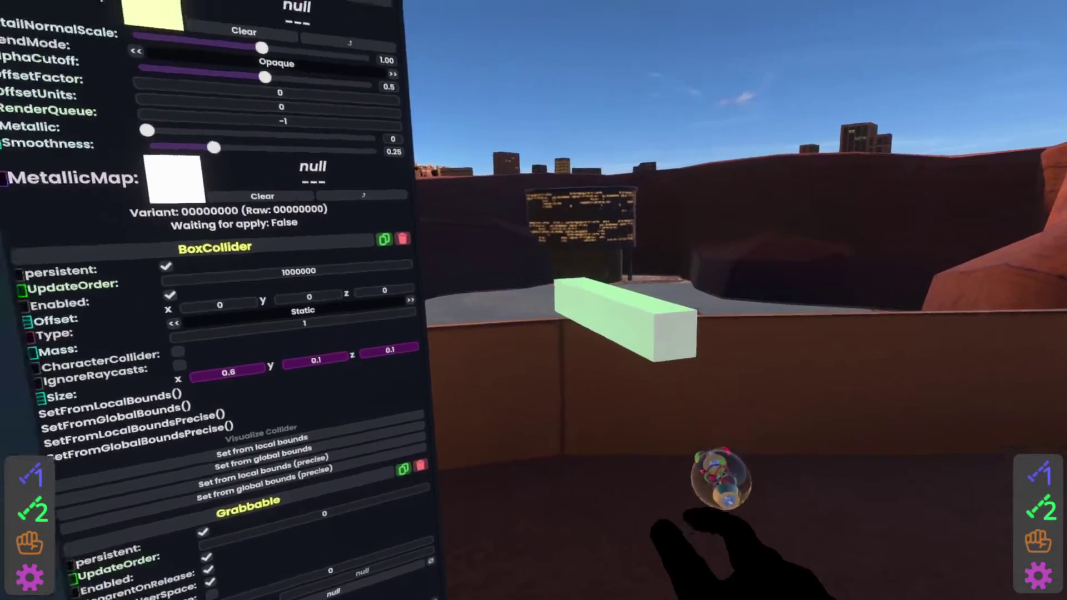
Remove the empty second entry from the MeshRenderer Materials list and grab the box to move it
scroll(222, 278, up, 10)
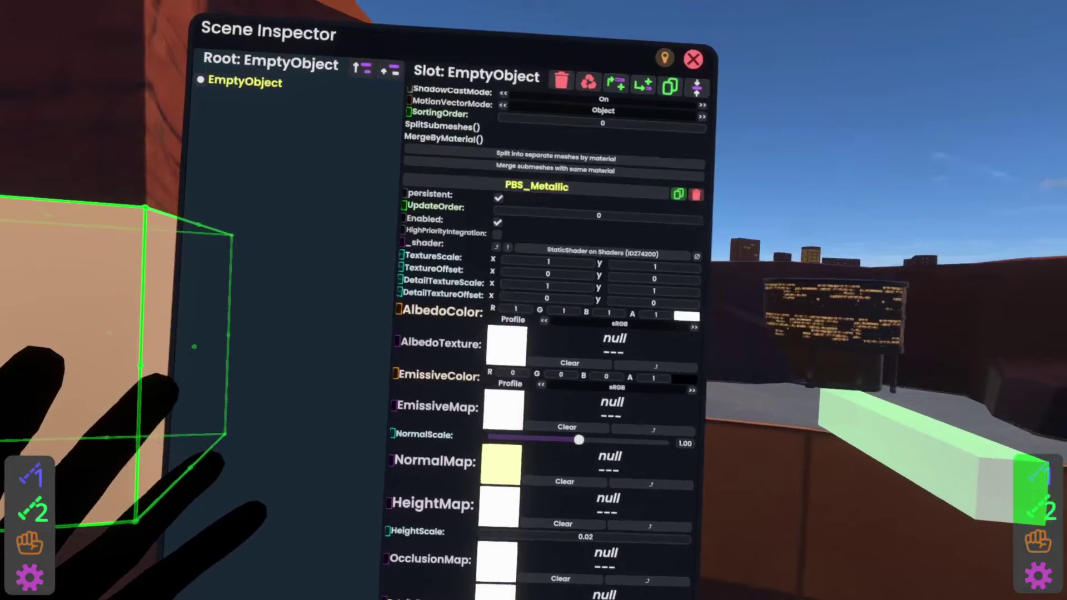
scroll(556, 333, up, 8)
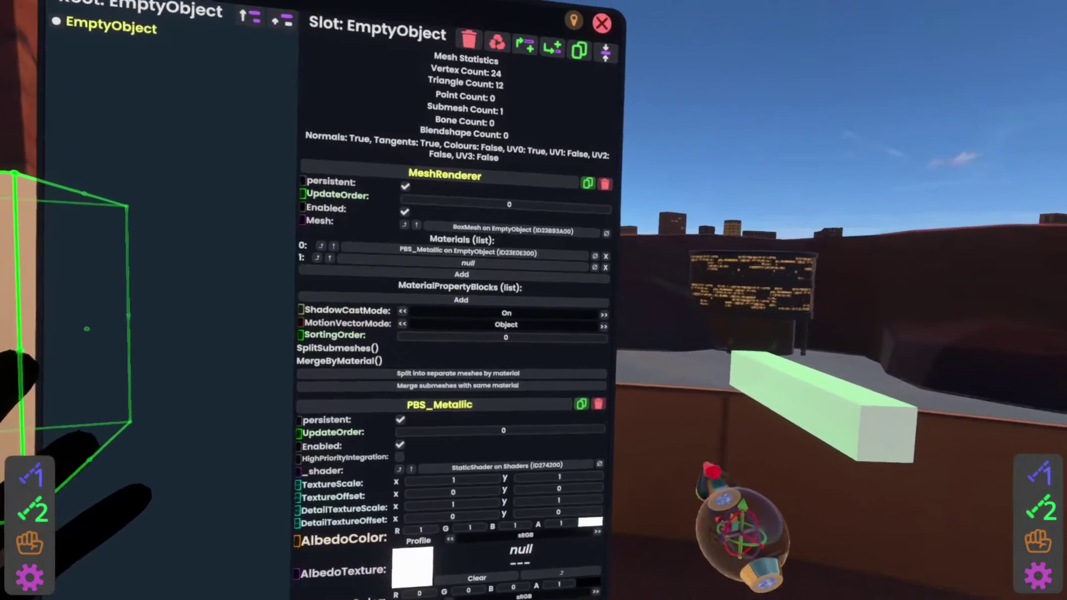
click(605, 268)
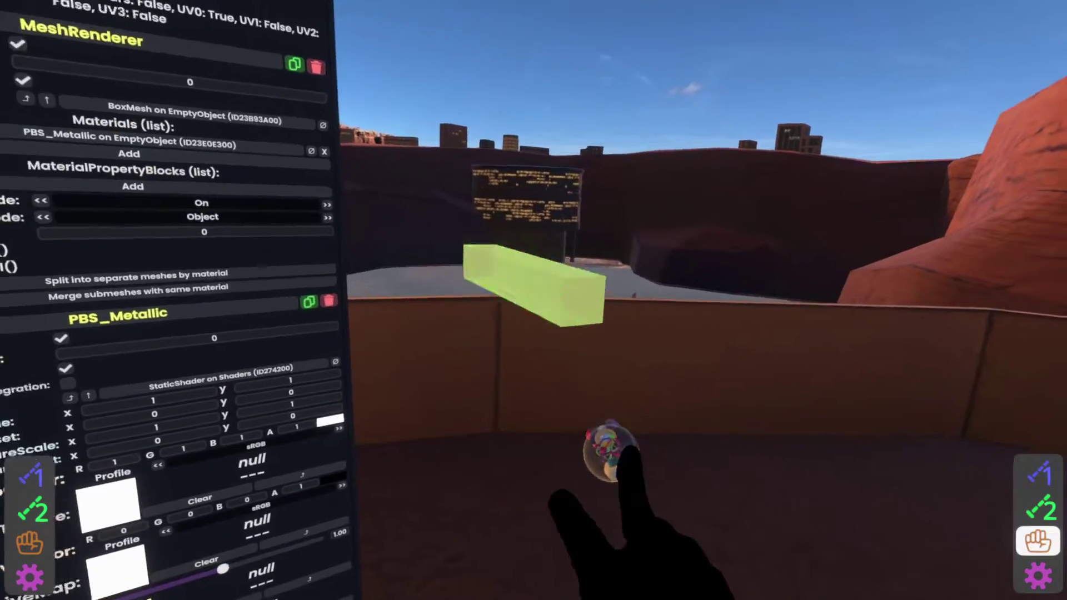
drag(535, 285, 534, 350)
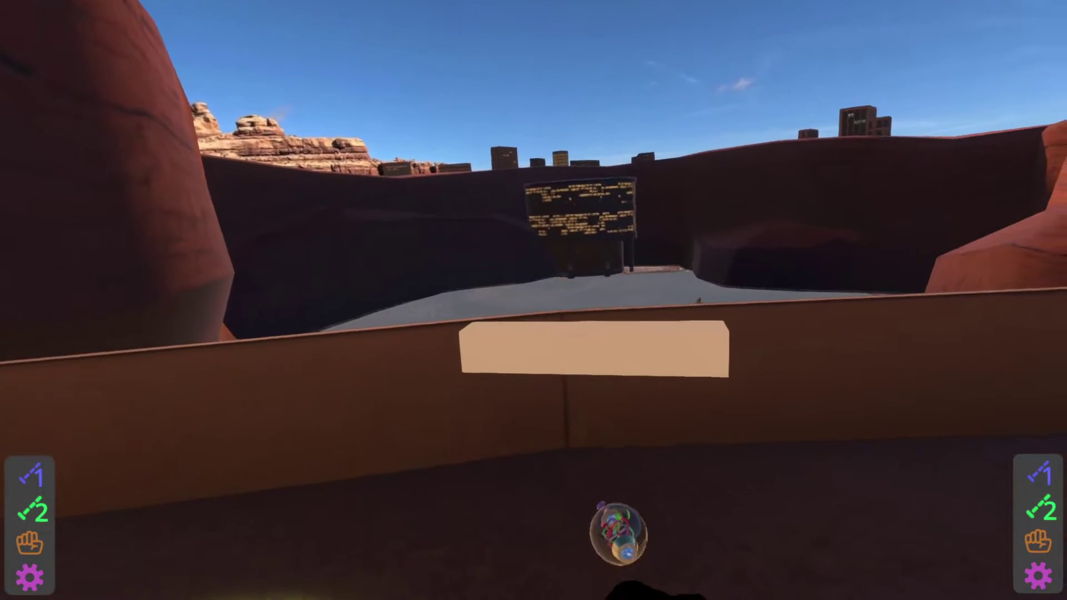
Equip the developer tool, select the elongated box and open its inspector
key(2)
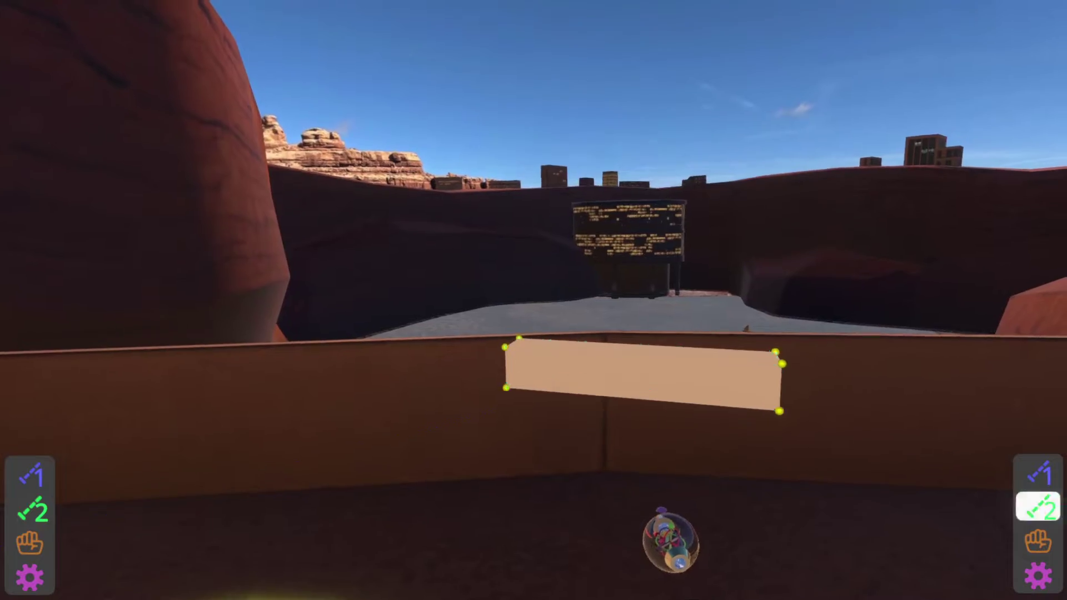
key(t)
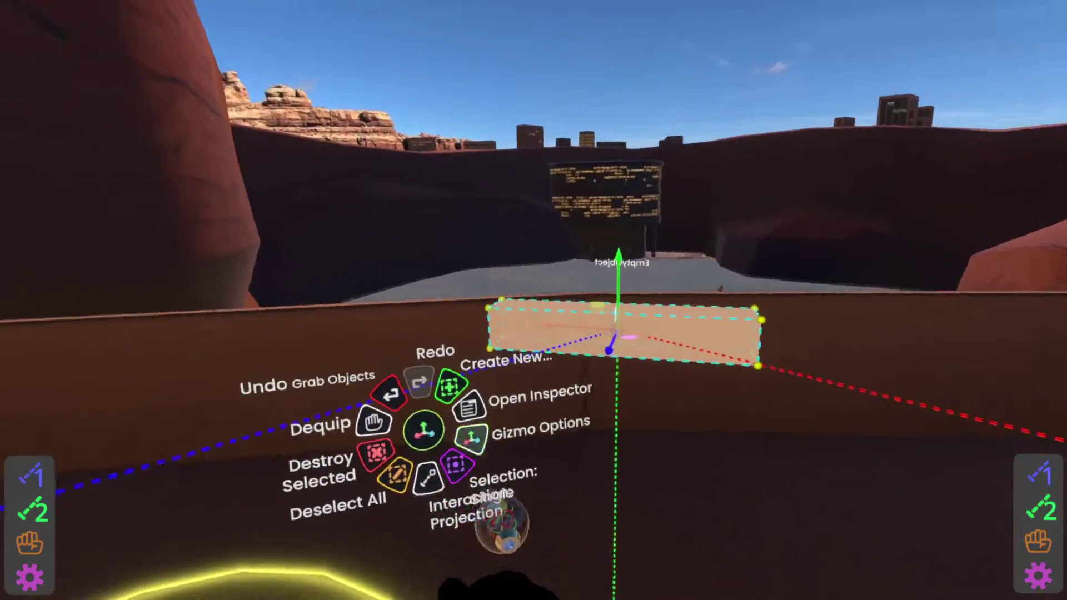
click(511, 416)
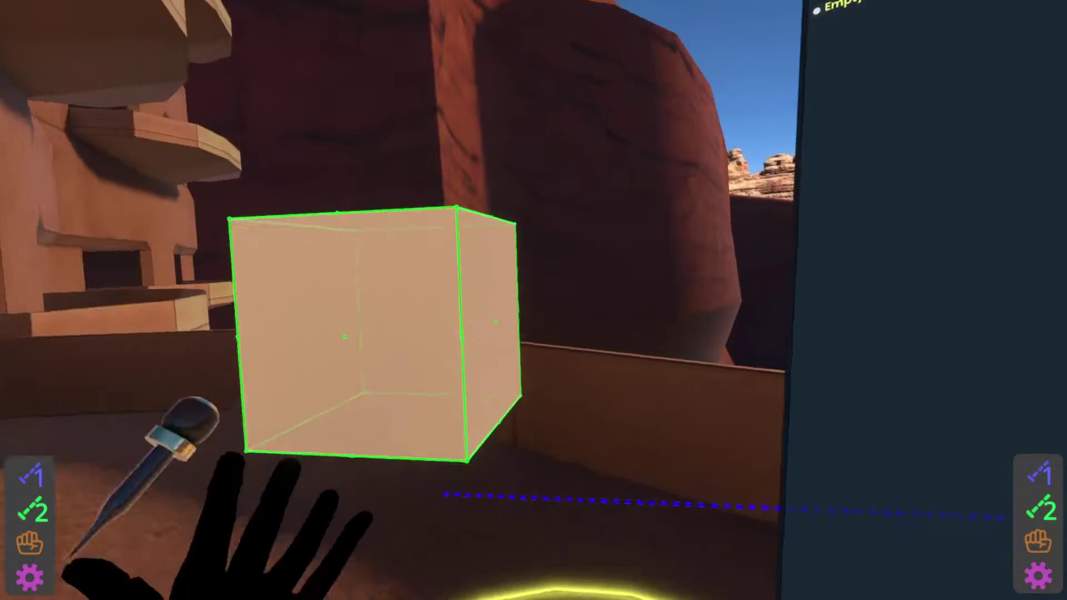
Select the large Box and open its inspector beside the EmptyObject inspector
key(3)
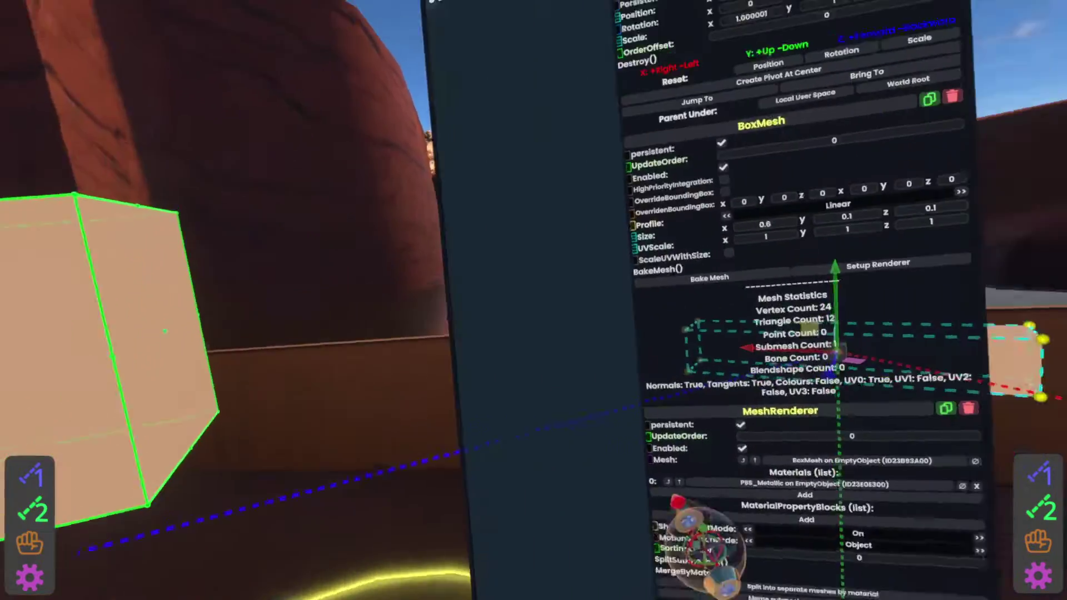
key(3)
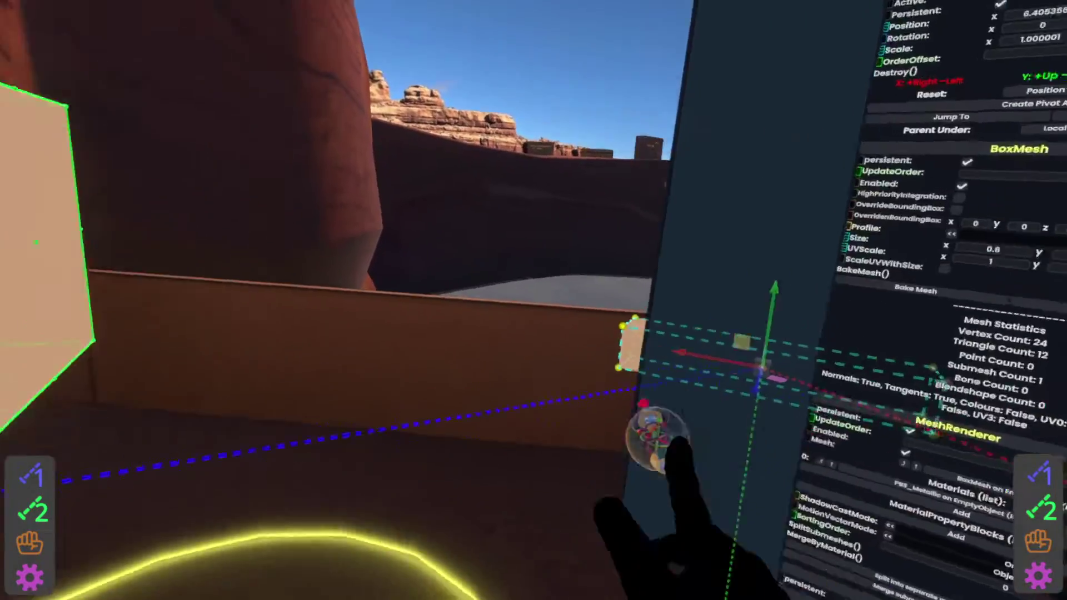
click(410, 287)
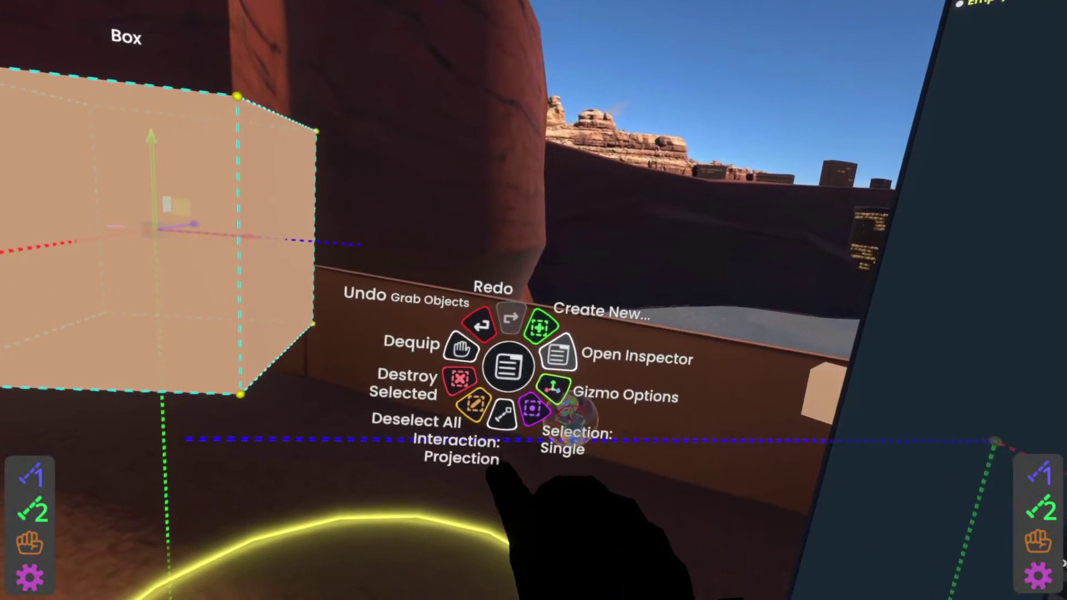
click(559, 355)
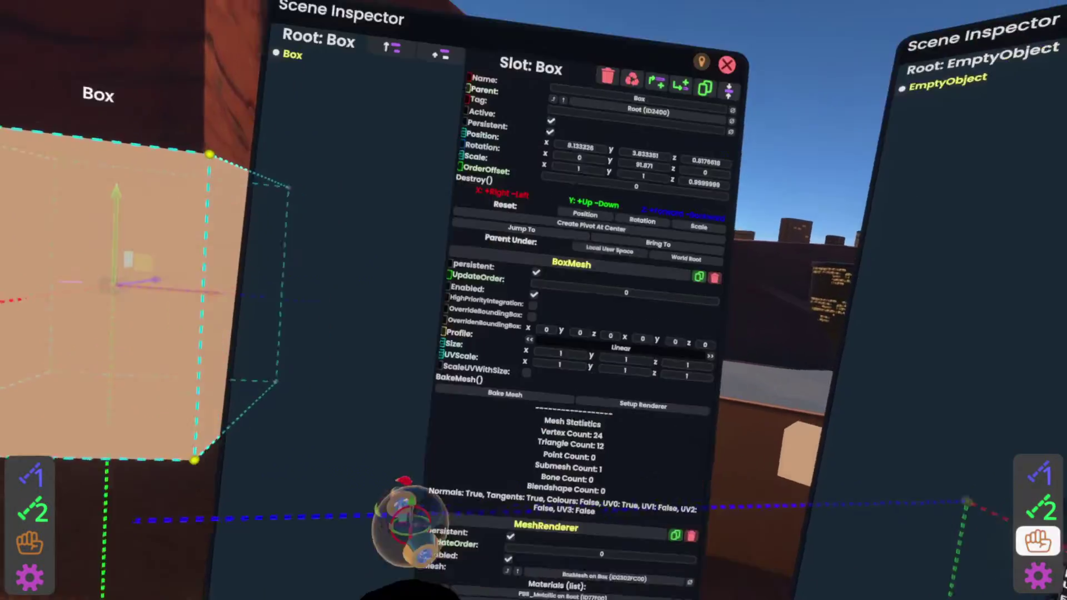
key(3)
key(3)
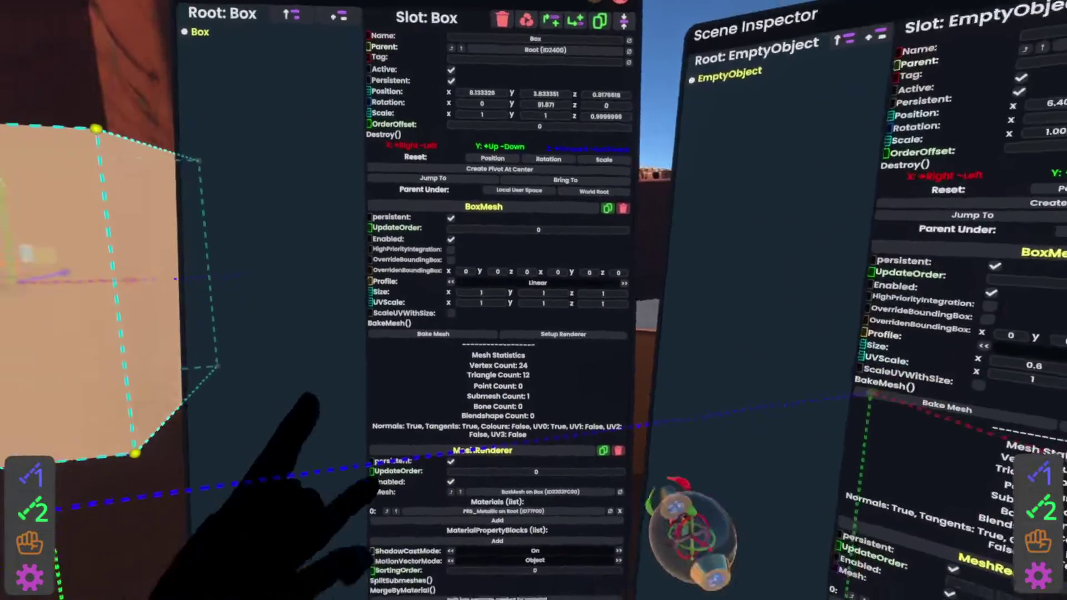